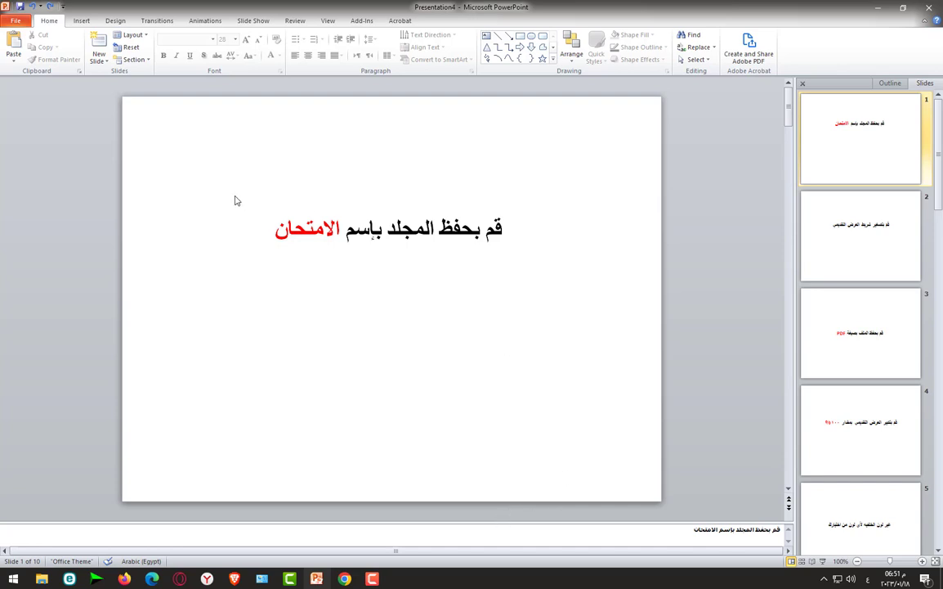
# Save the presentation to the Desktop under the new file name 'الامتحان'
pyautogui.click(11, 22)
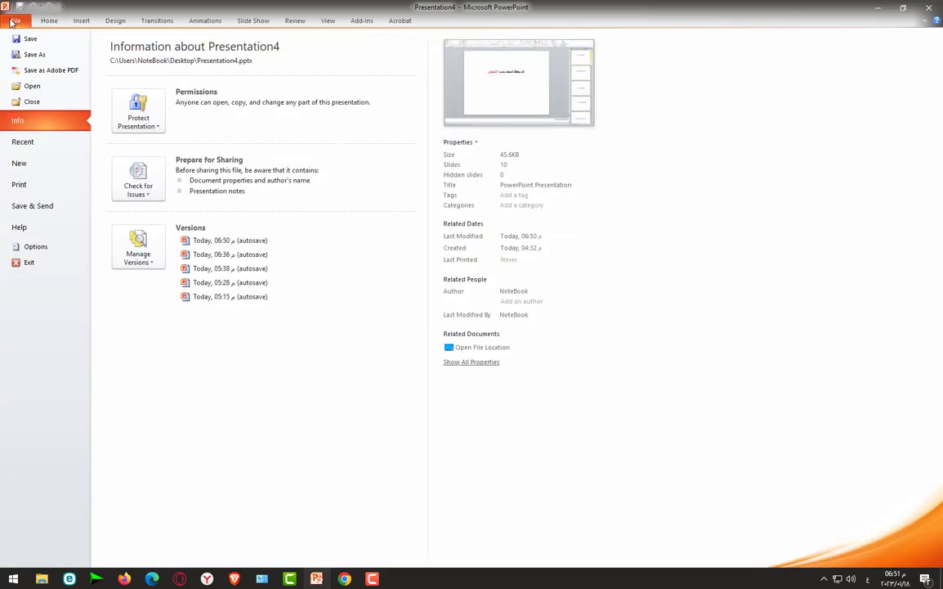
pyautogui.click(28, 55)
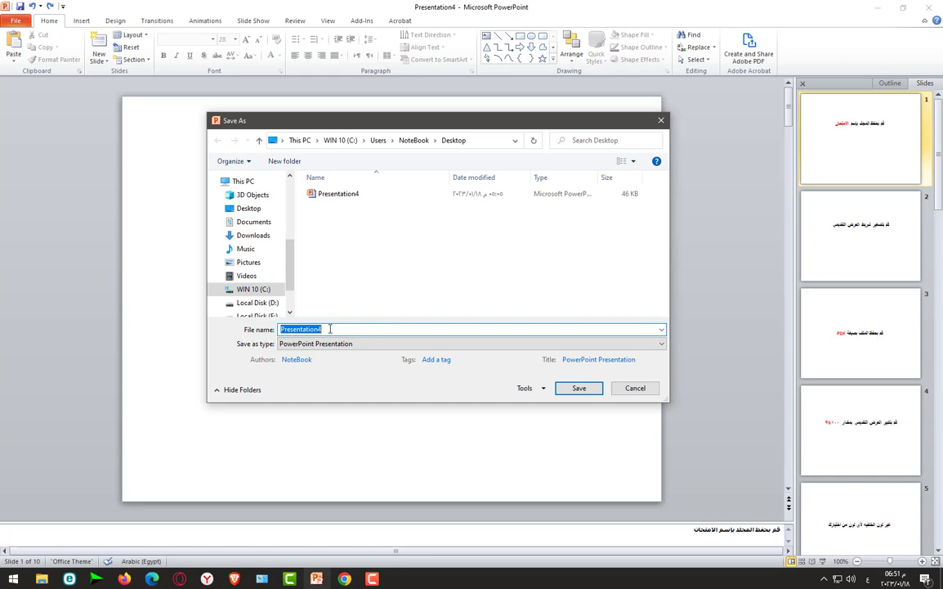
pyautogui.press('BackSpace')
pyautogui.write('الامت')
pyautogui.write('حان')
pyautogui.click(586, 393)
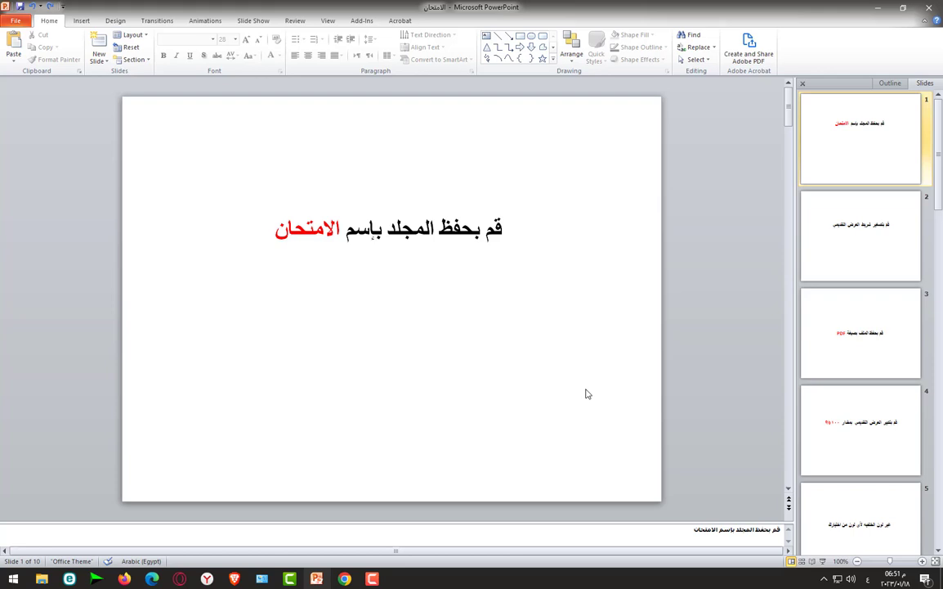
# Scroll to slide 2 and minimize PowerPoint to reveal the desktop
pyautogui.scroll(-1, 586, 393)
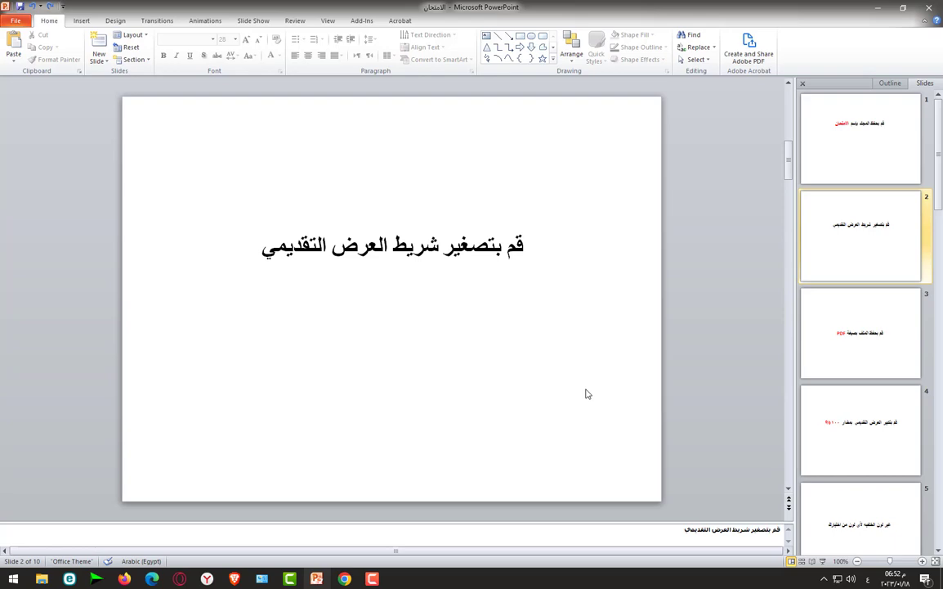
pyautogui.click(877, 12)
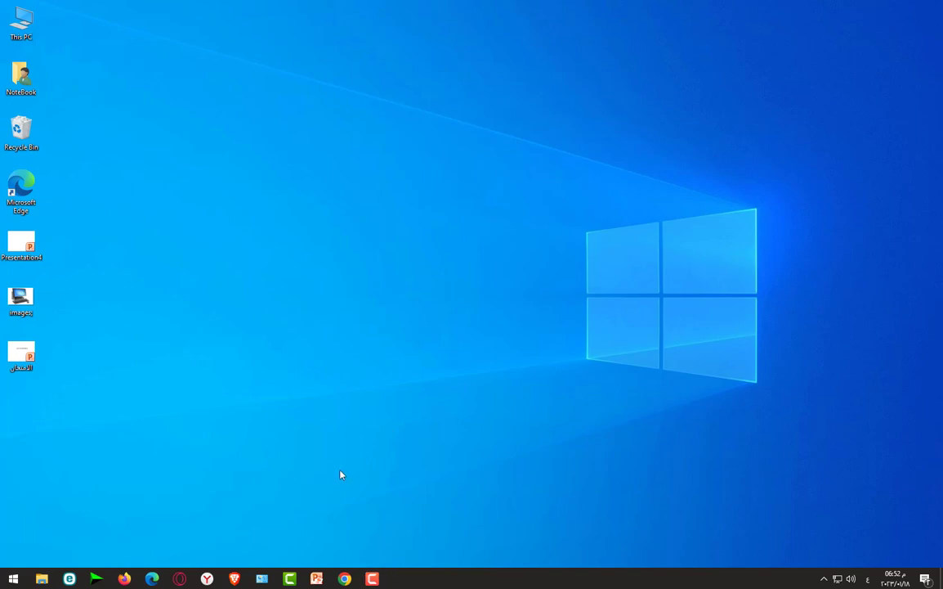
# Restore PowerPoint from the taskbar, collapse and re-expand the ribbon, and go to slide 3
pyautogui.click(317, 578)
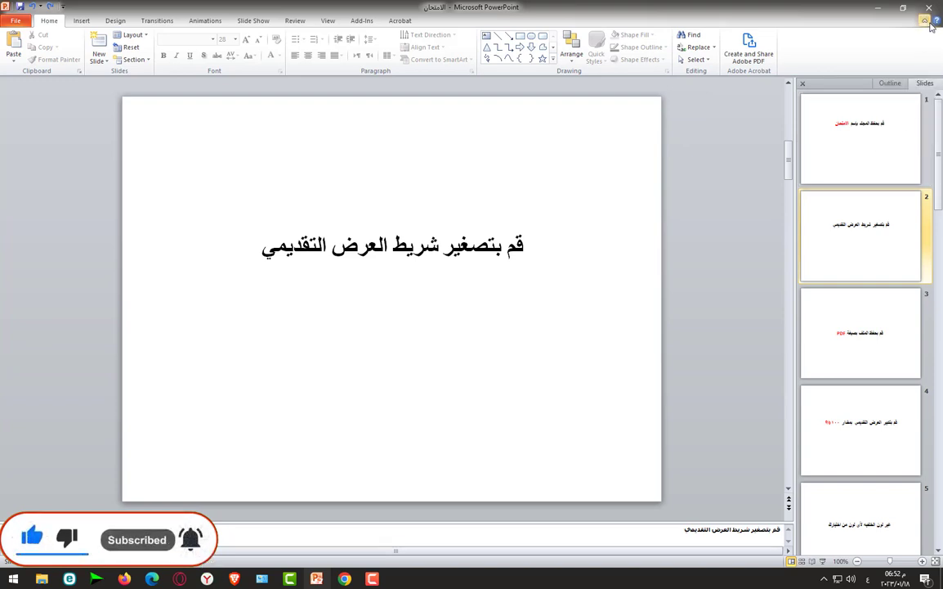
pyautogui.click(929, 26)
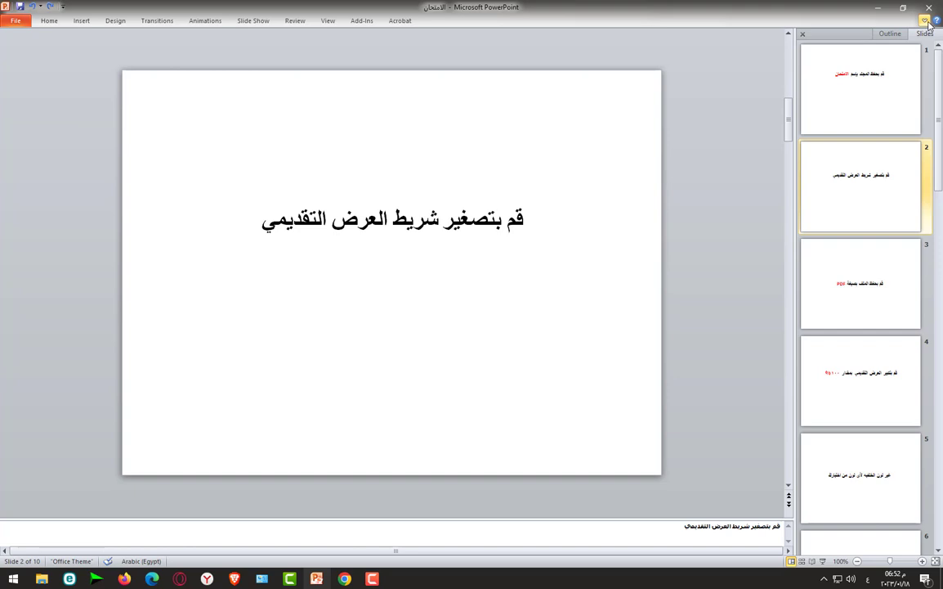
pyautogui.click(929, 27)
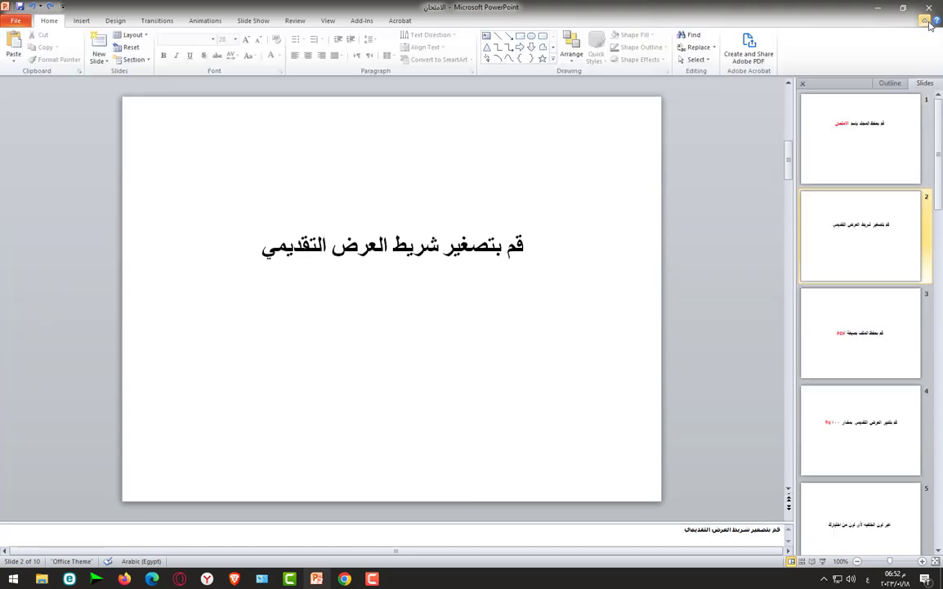
pyautogui.press('pagedown')
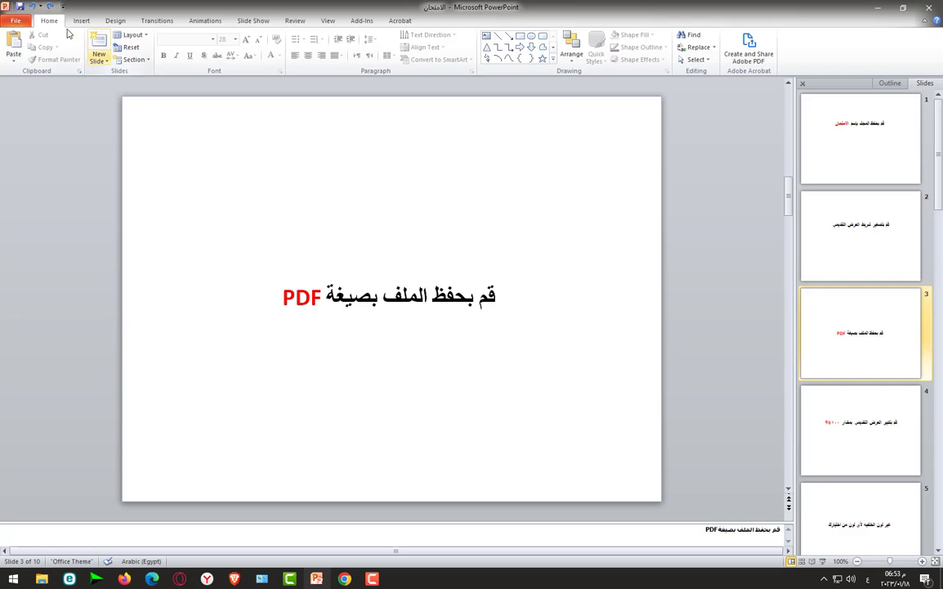
# Export the presentation as PDF 'الامتحان' on the Desktop, opening it after publishing
pyautogui.click(17, 20)
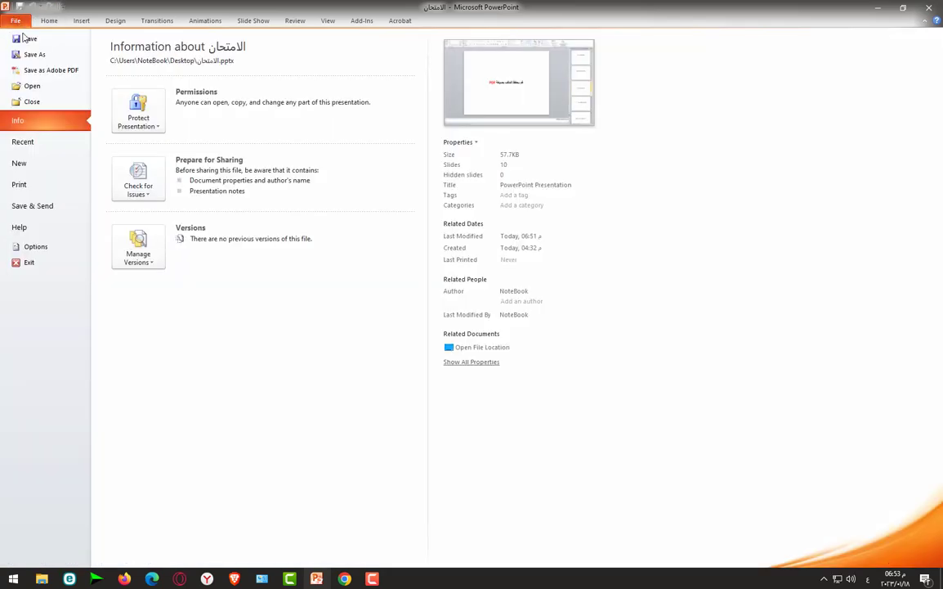
pyautogui.click(35, 54)
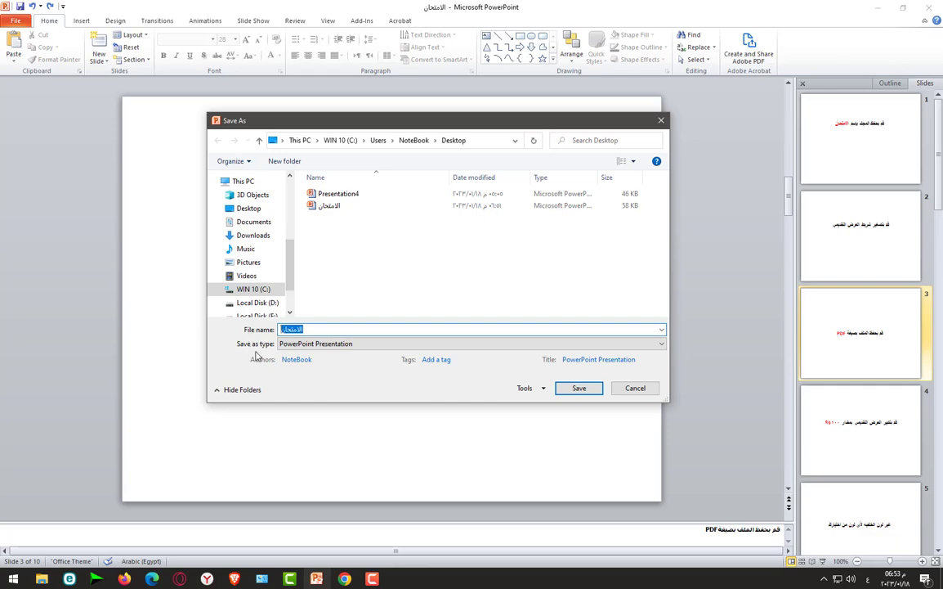
pyautogui.click(566, 344)
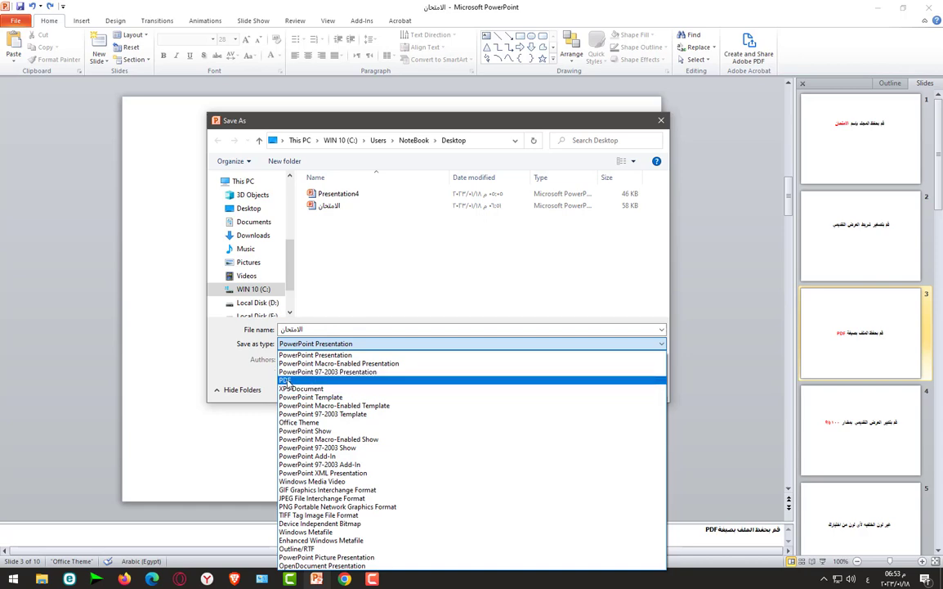
pyautogui.click(286, 381)
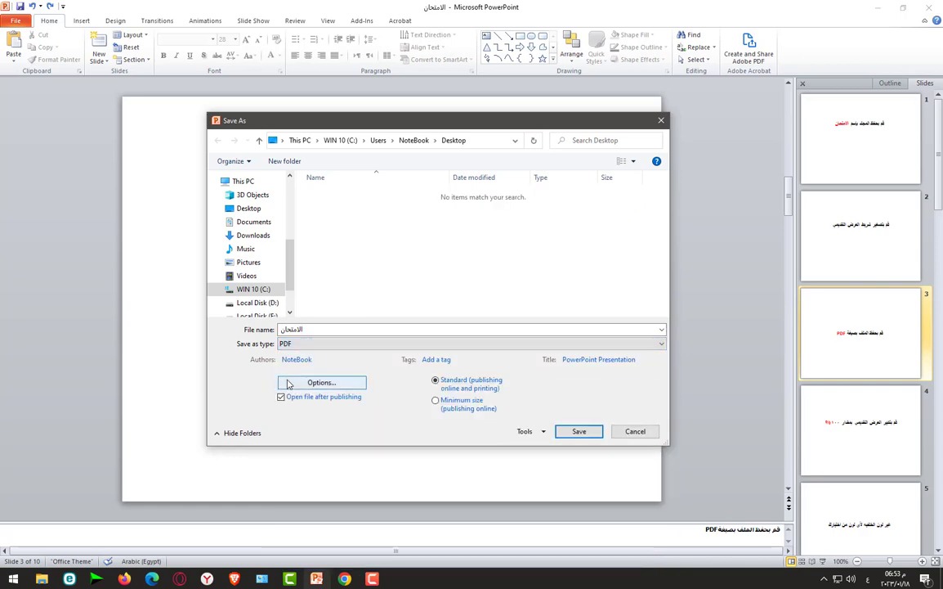
pyautogui.click(579, 433)
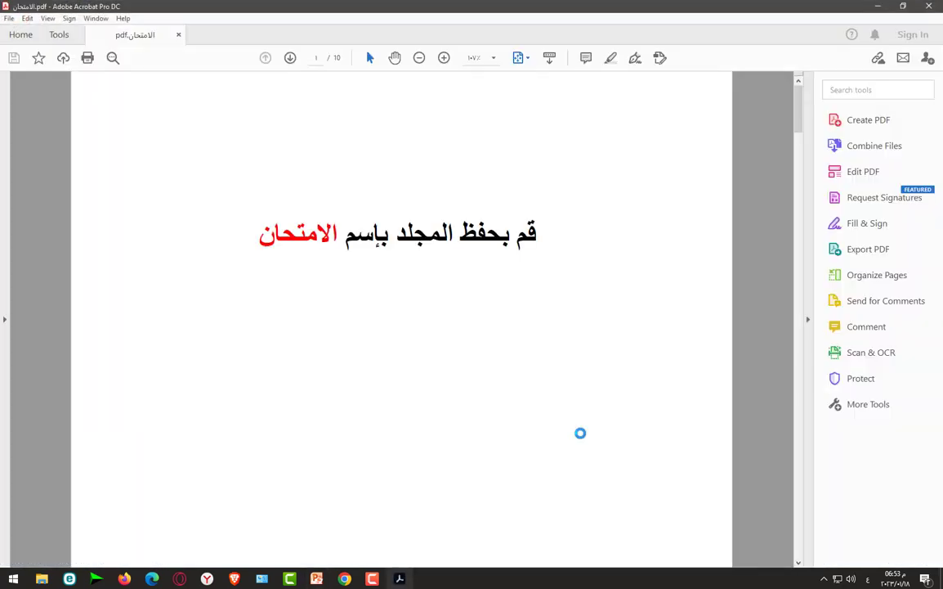
# Close the Acrobat window showing the exported PDF
pyautogui.click(929, 6)
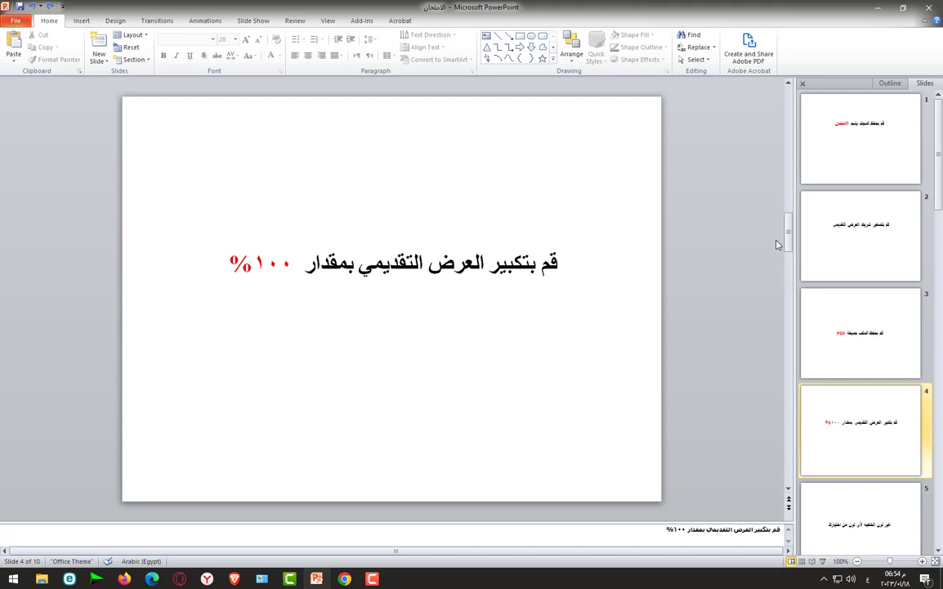
# Zoom the slide view to 100% and scroll on to slide 5
pyautogui.scroll(-1, 531, 337)
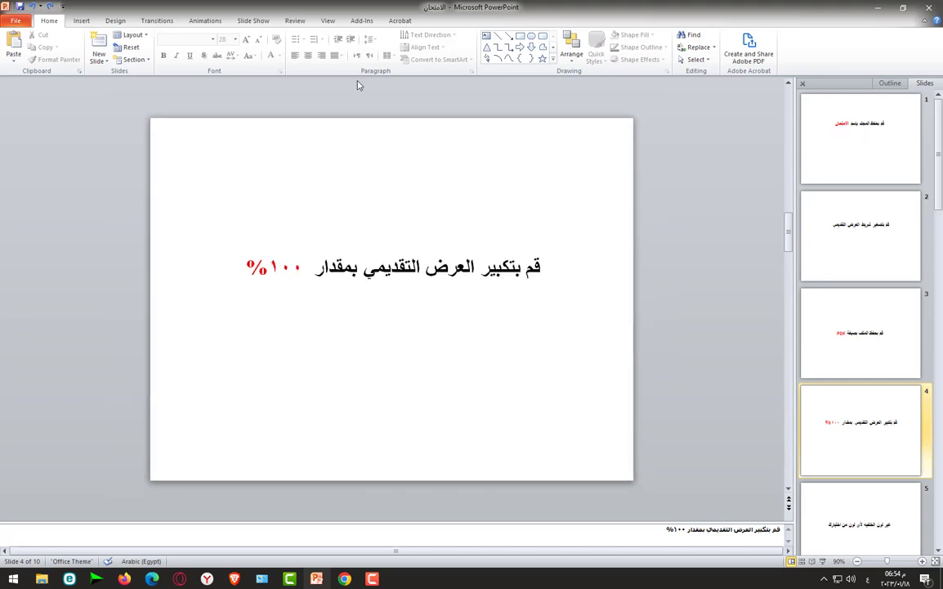
pyautogui.click(328, 20)
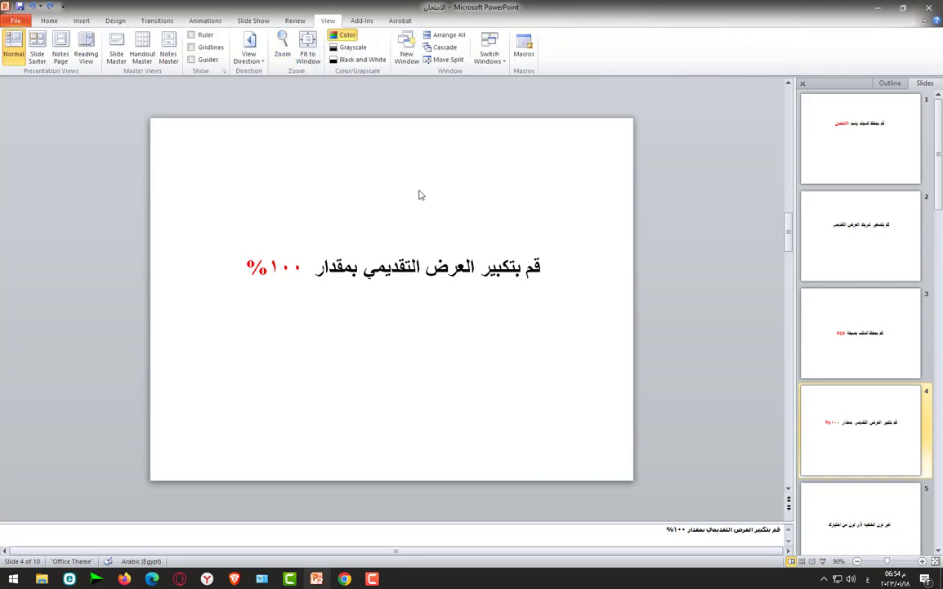
pyautogui.click(282, 45)
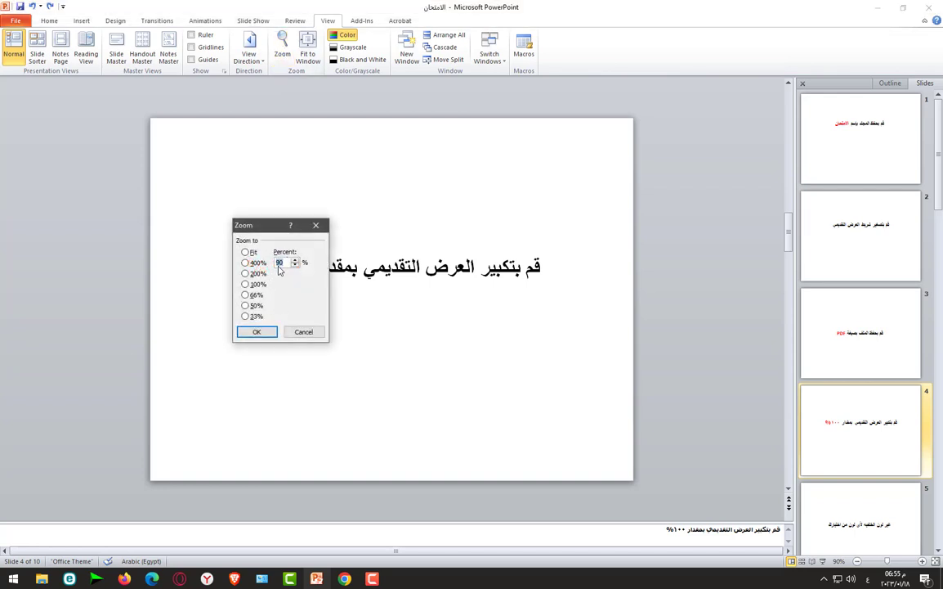
pyautogui.write('1')
pyautogui.click(255, 332)
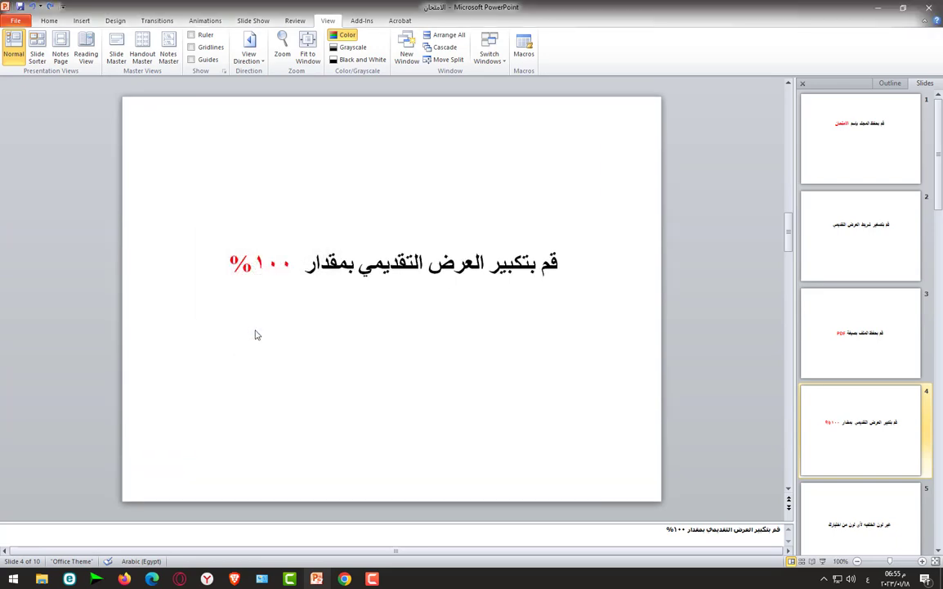
pyautogui.scroll(-1, 255, 335)
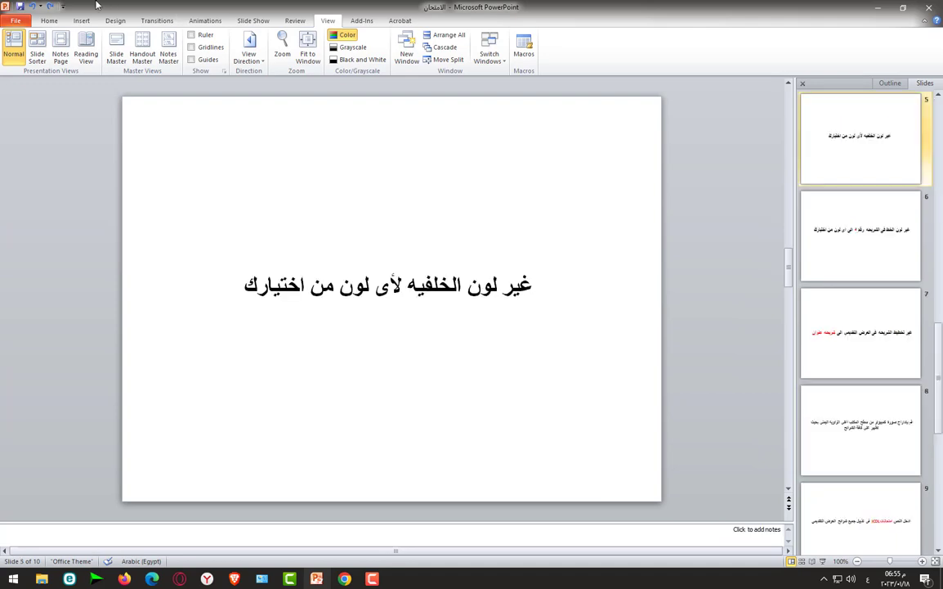
# Apply the plain white background style from the Design tab's Background Styles
pyautogui.click(42, 18)
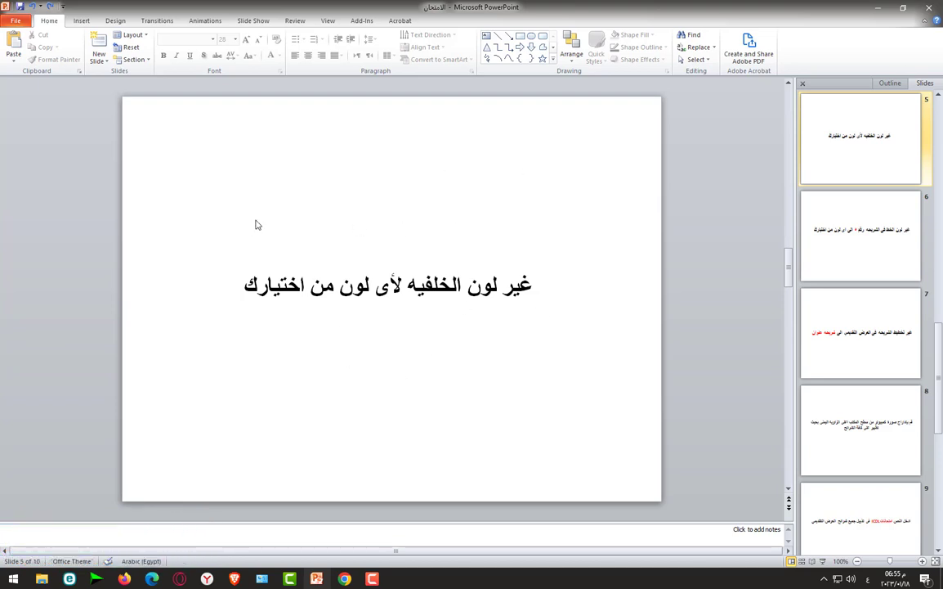
pyautogui.click(117, 22)
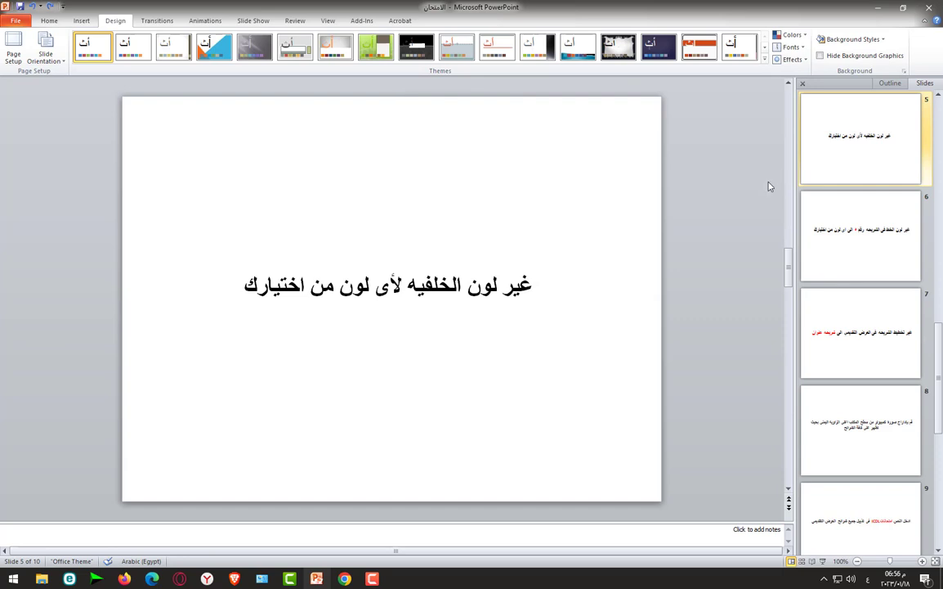
pyautogui.click(883, 41)
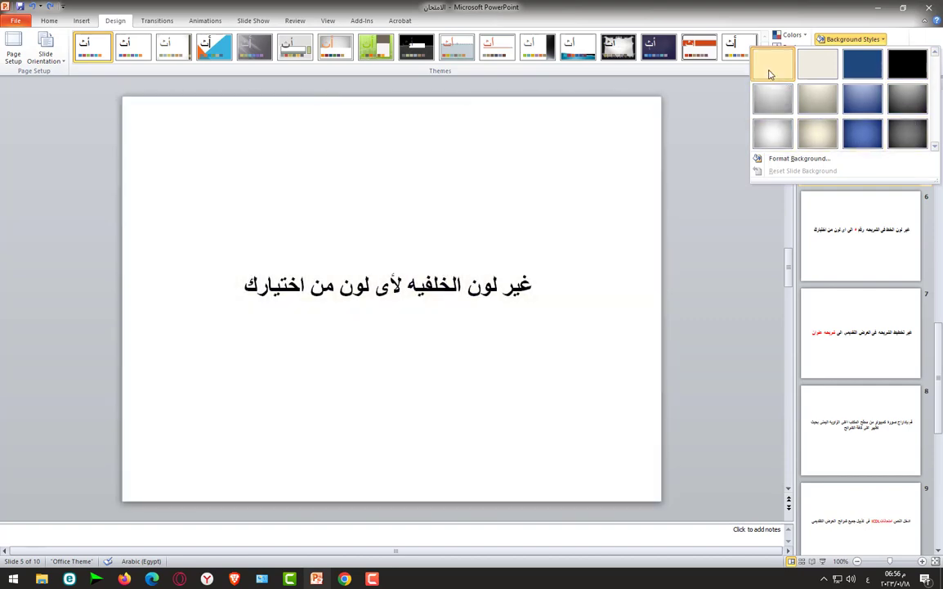
pyautogui.click(771, 67)
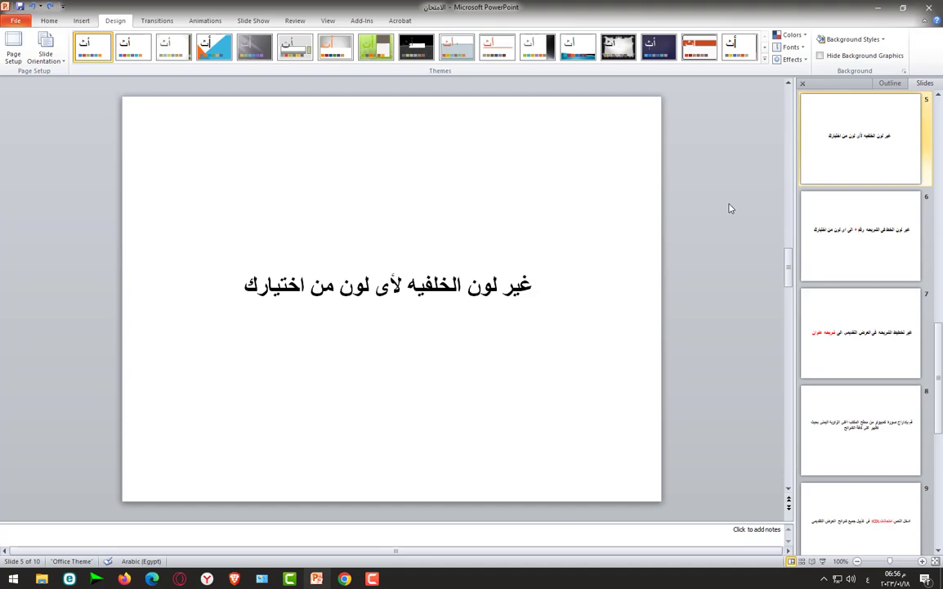
# Return to the Home tab and select the slide 5 thumbnail
pyautogui.scroll(-1, 731, 208)
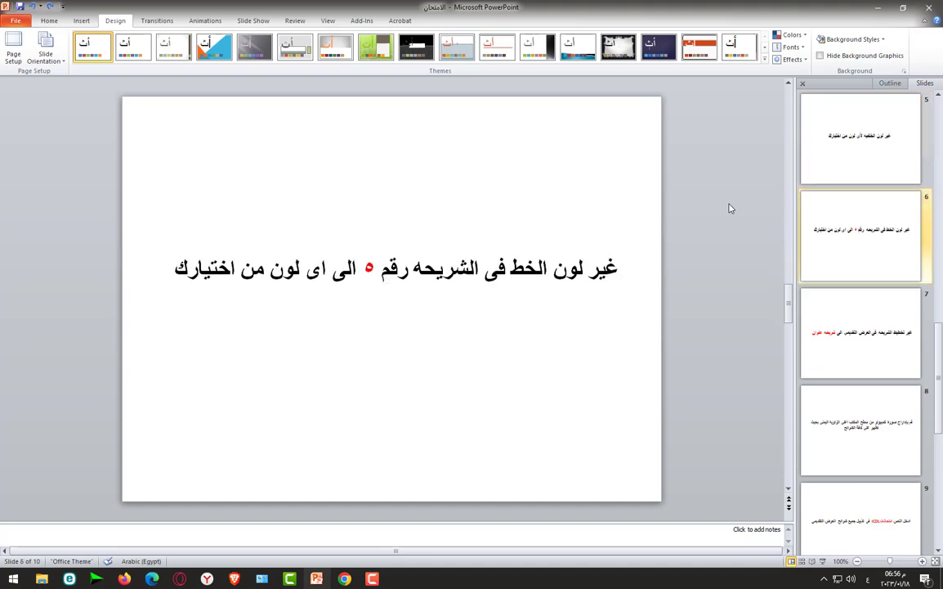
pyautogui.click(40, 21)
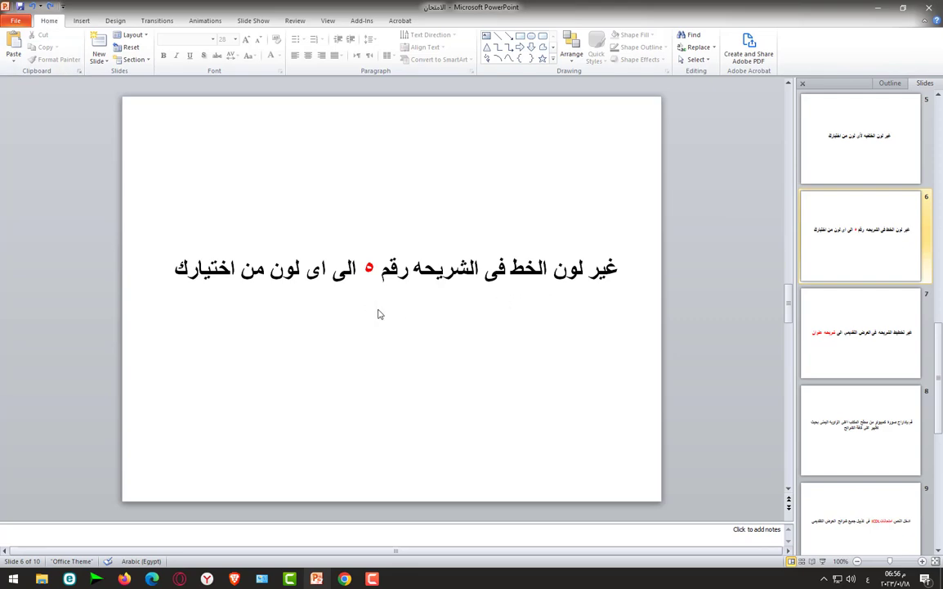
pyautogui.click(857, 159)
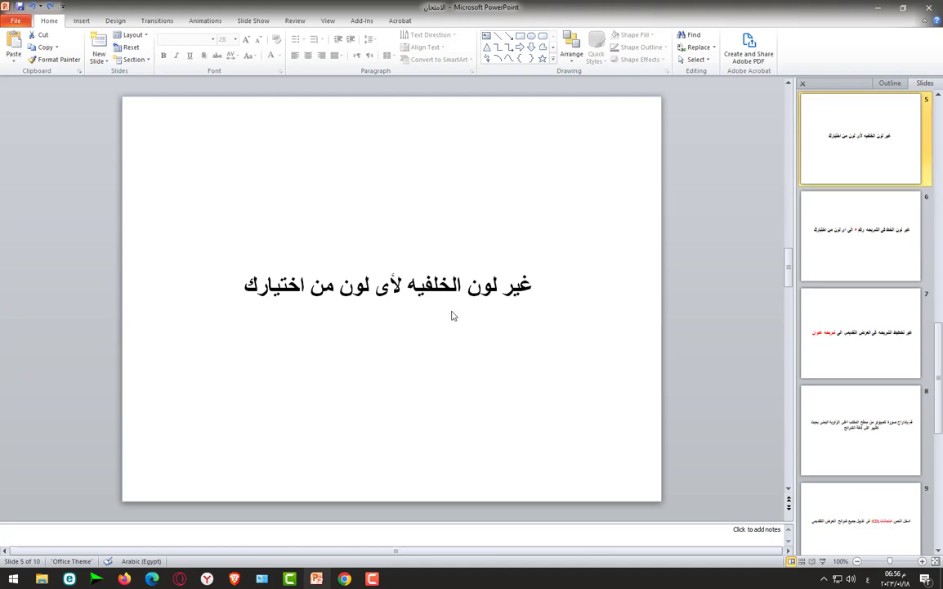
# Color slide 5's title text red, then select slide 7
pyautogui.click(523, 284)
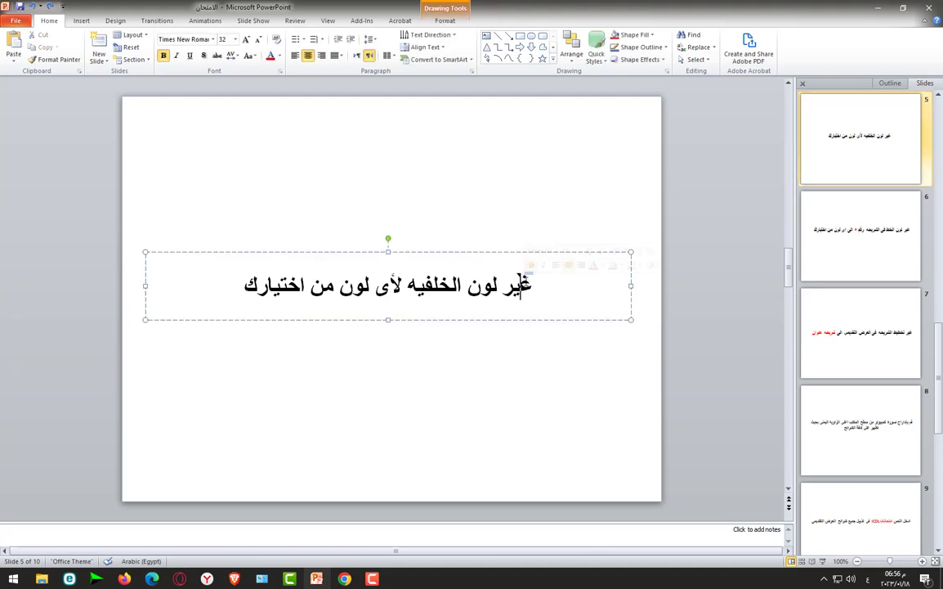
pyautogui.moveTo(532, 284); pyautogui.dragTo(240, 286)
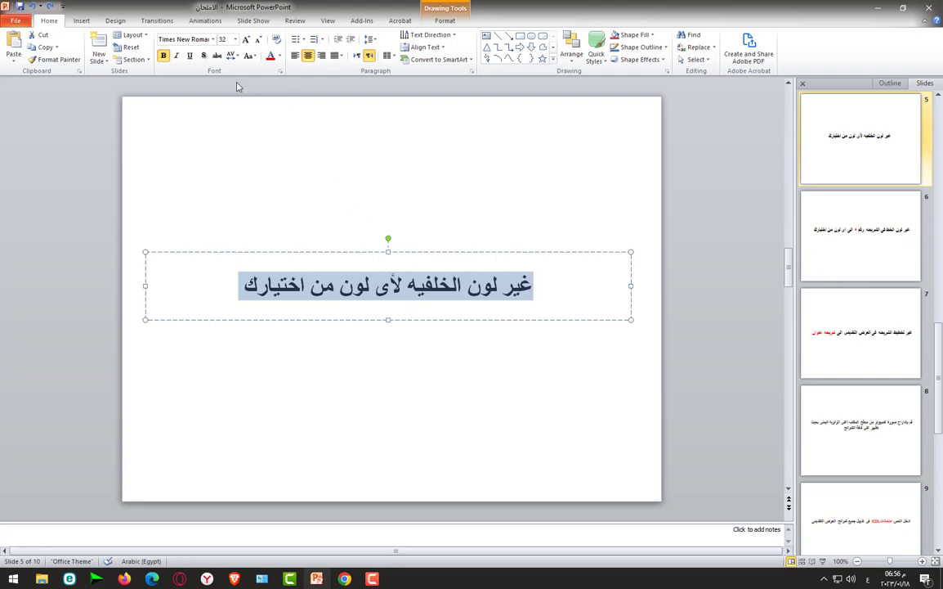
pyautogui.click(280, 55)
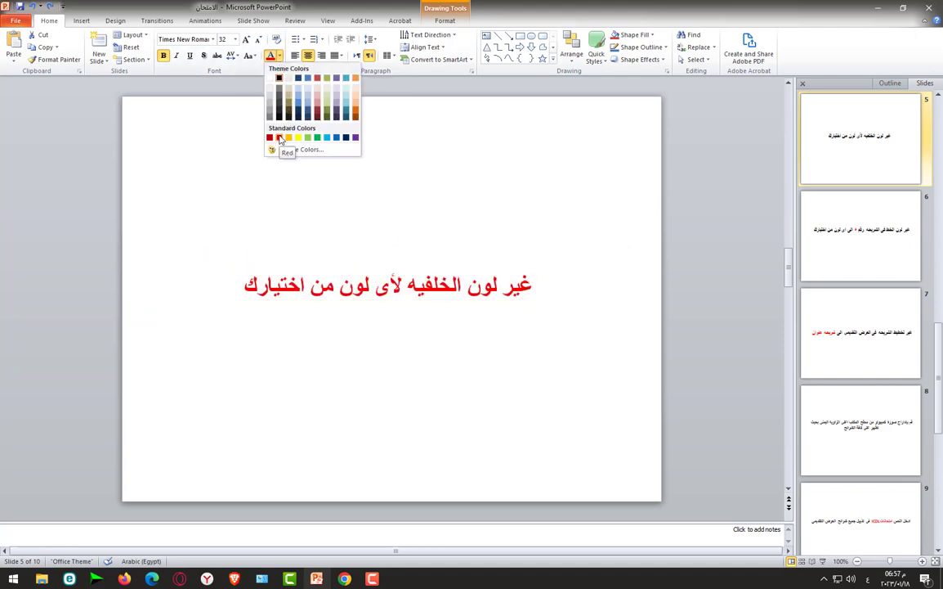
pyautogui.click(280, 139)
pyautogui.click(602, 379)
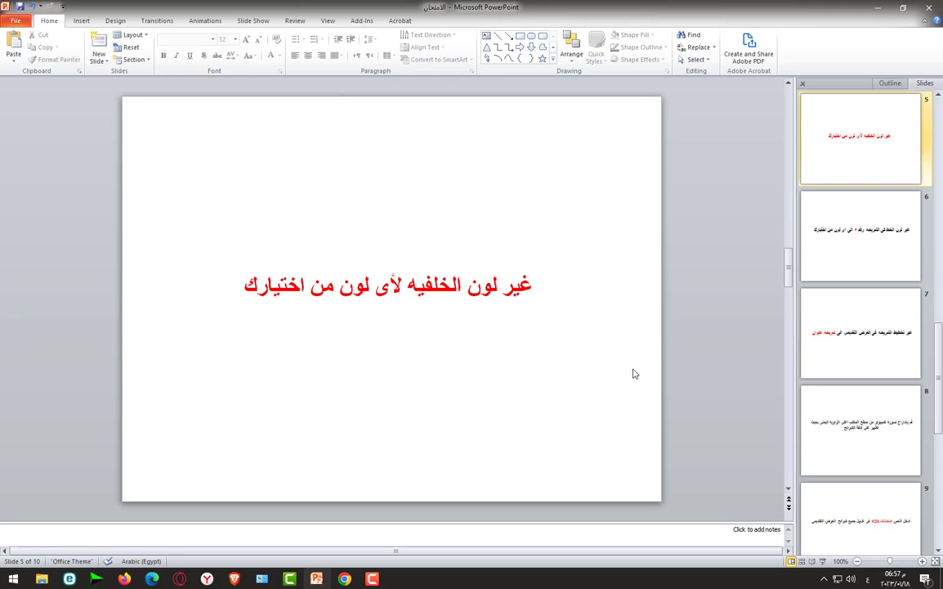
pyautogui.click(894, 349)
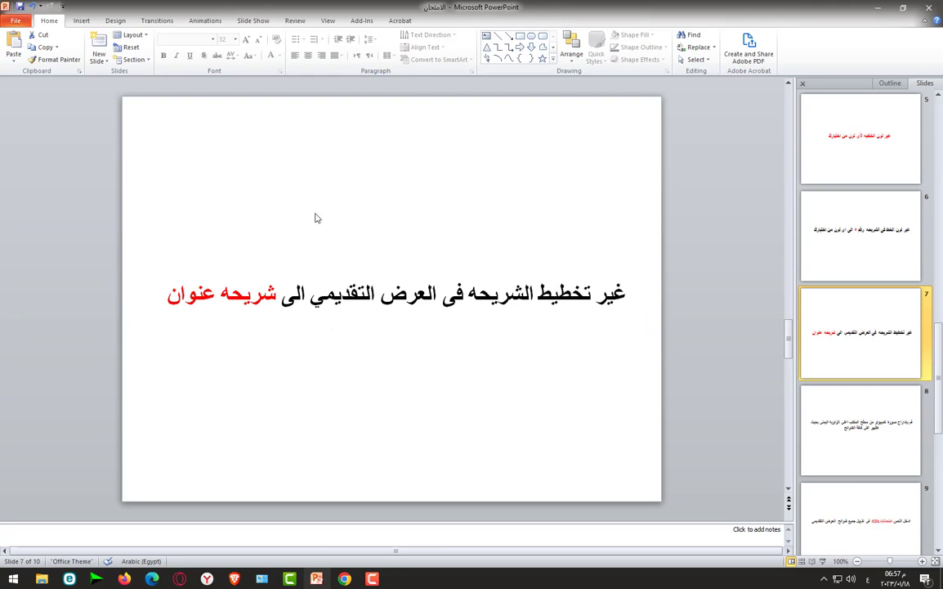
# Apply the Title Slide layout to slide 7, then select slide 8
pyautogui.click(147, 36)
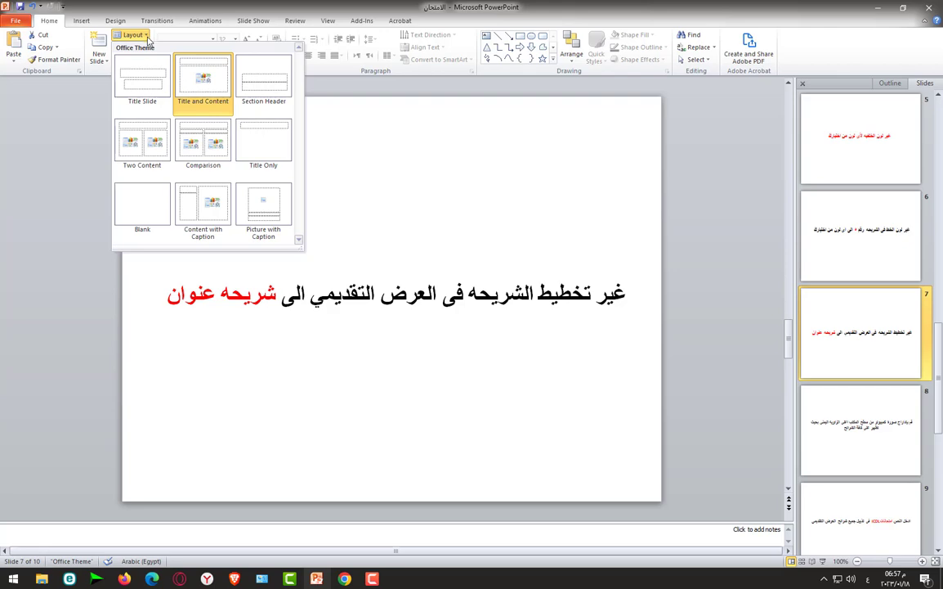
pyautogui.click(142, 94)
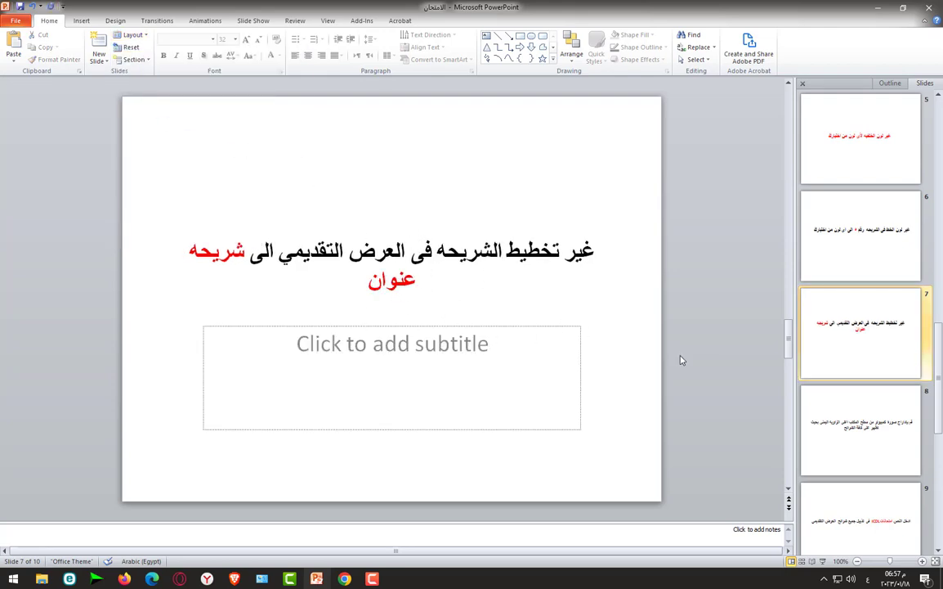
pyautogui.click(847, 425)
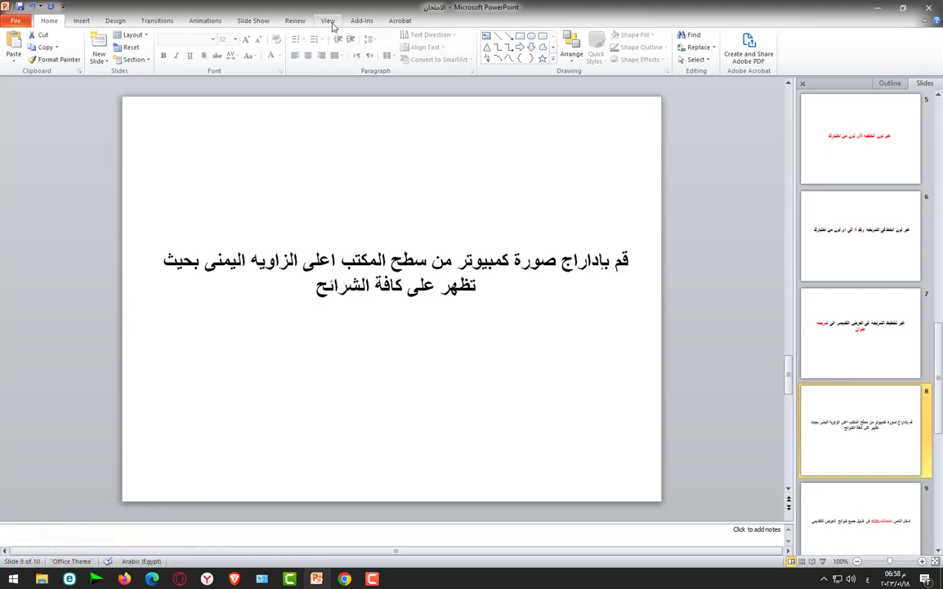
# Switch to Slide Master view and select the top Office Theme master slide
pyautogui.click(328, 21)
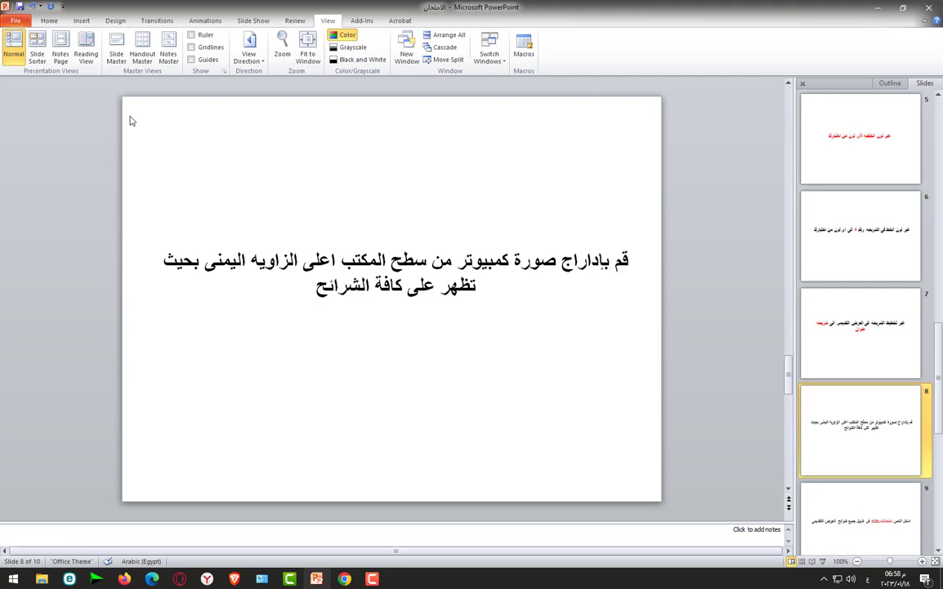
pyautogui.click(117, 65)
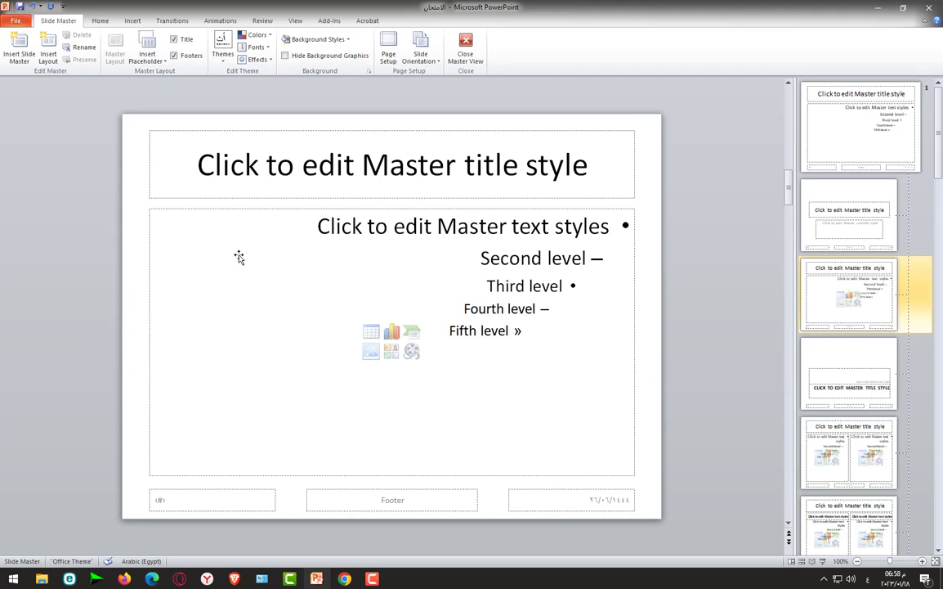
pyautogui.click(857, 141)
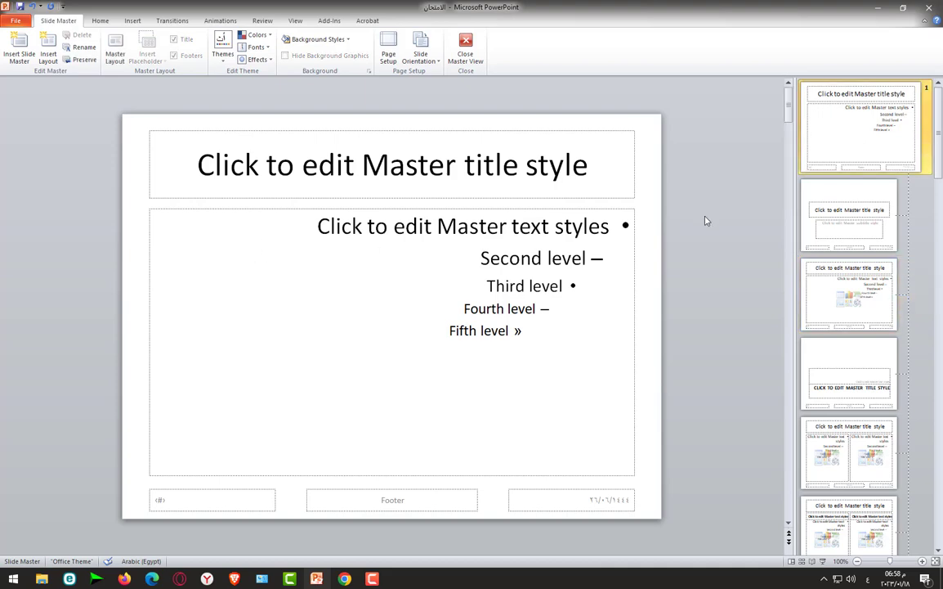
# Insert the computer image from the Desktop onto the Office Theme slide master
pyautogui.click(133, 21)
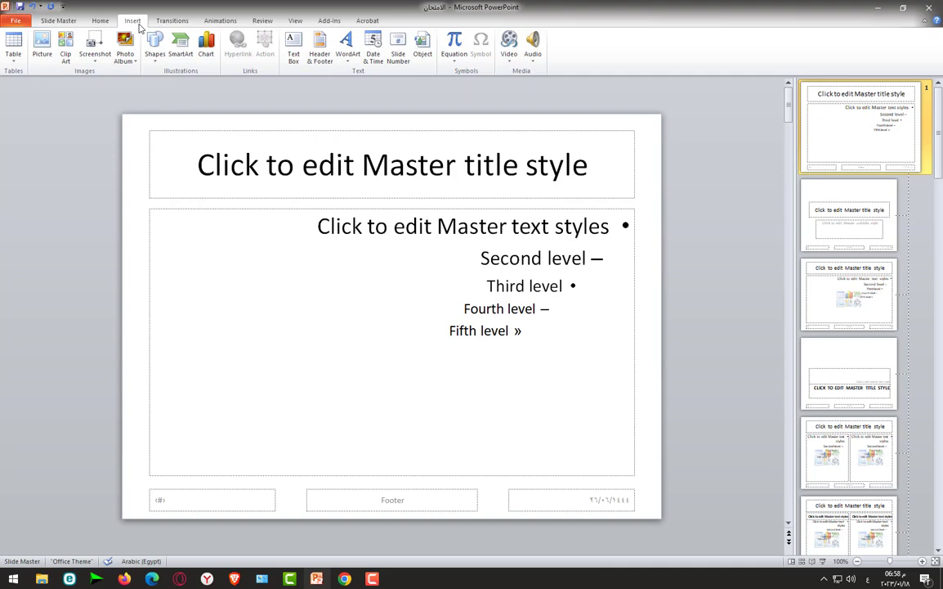
pyautogui.click(41, 49)
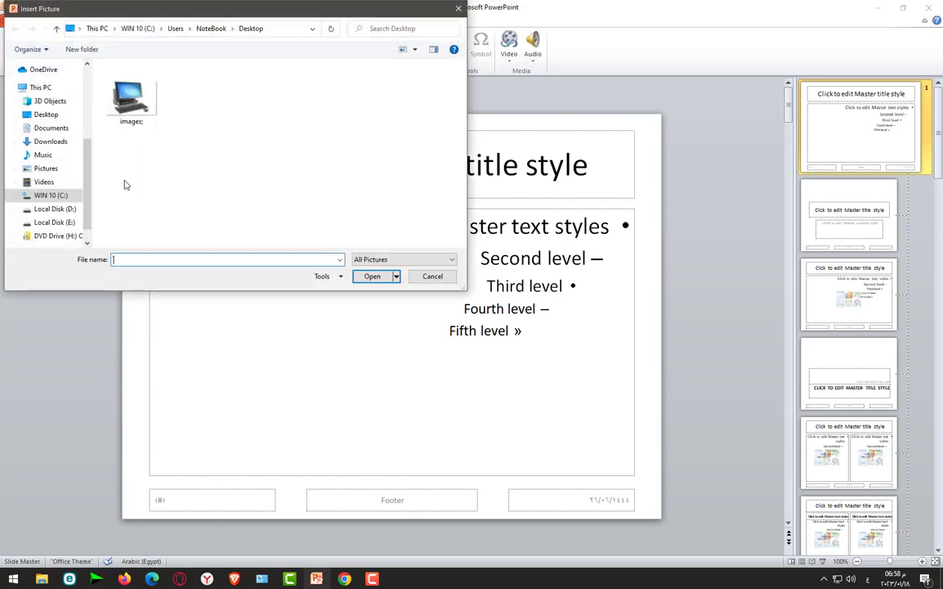
pyautogui.click(45, 114)
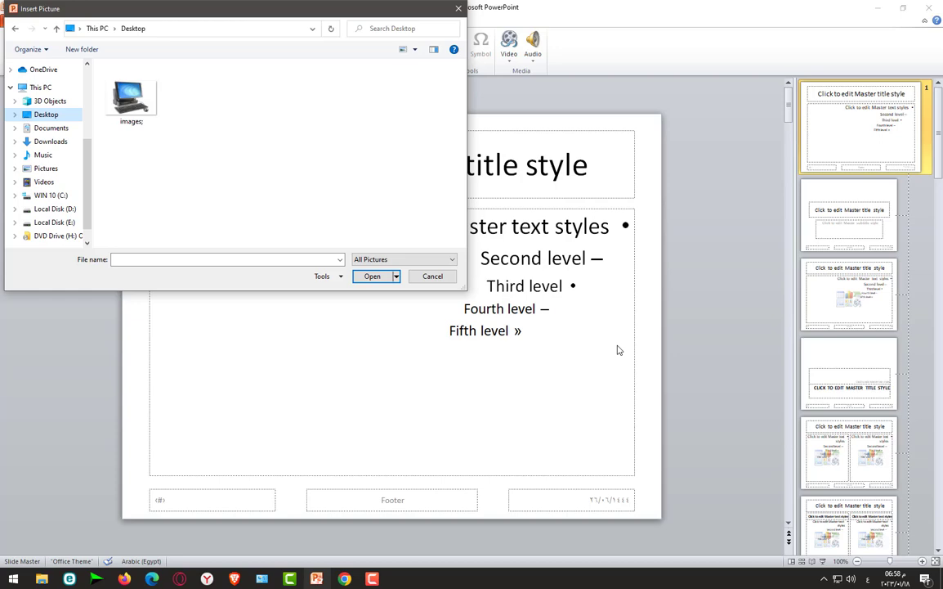
pyautogui.click(126, 116)
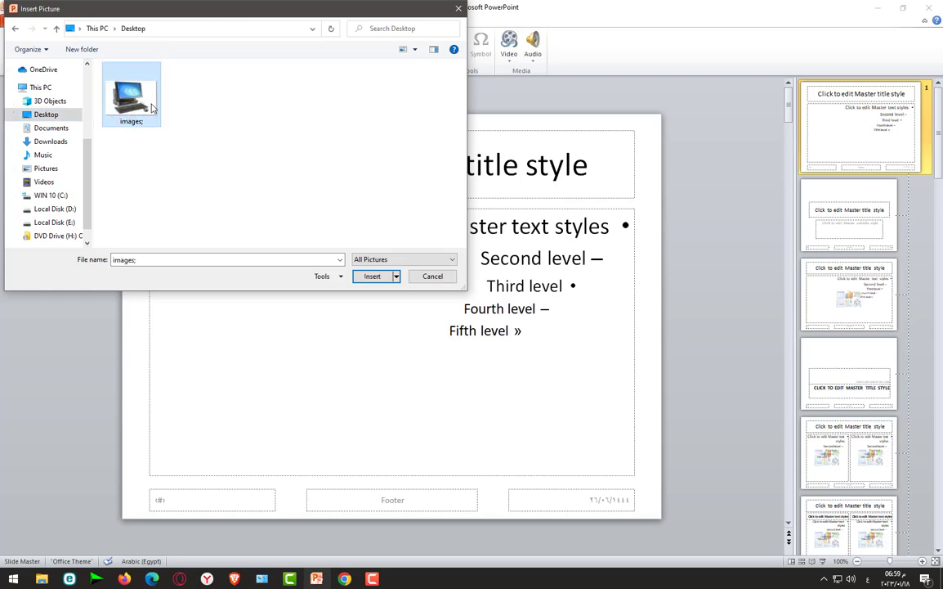
pyautogui.click(371, 276)
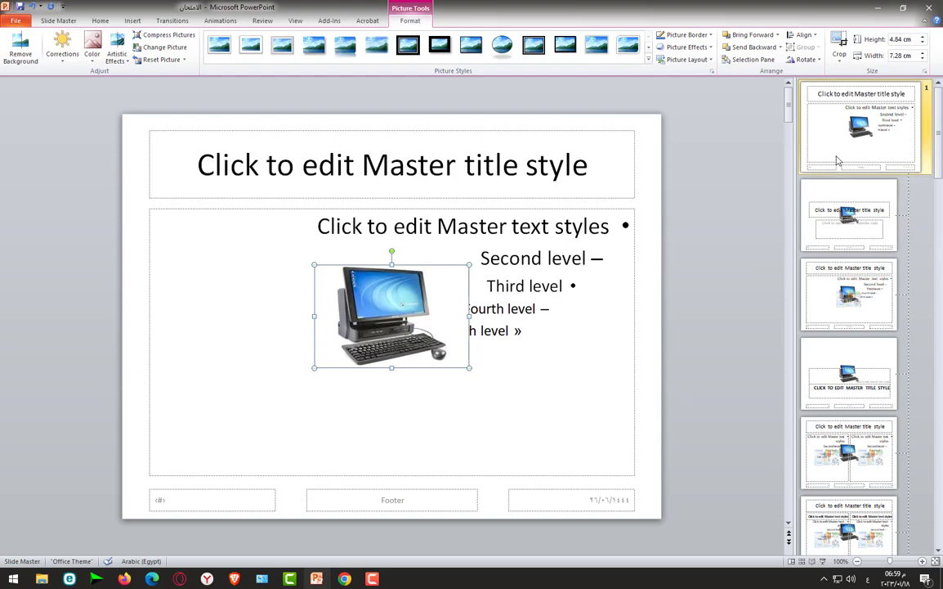
# Align the computer picture right and top so it sits in the master's top-right corner
pyautogui.click(815, 37)
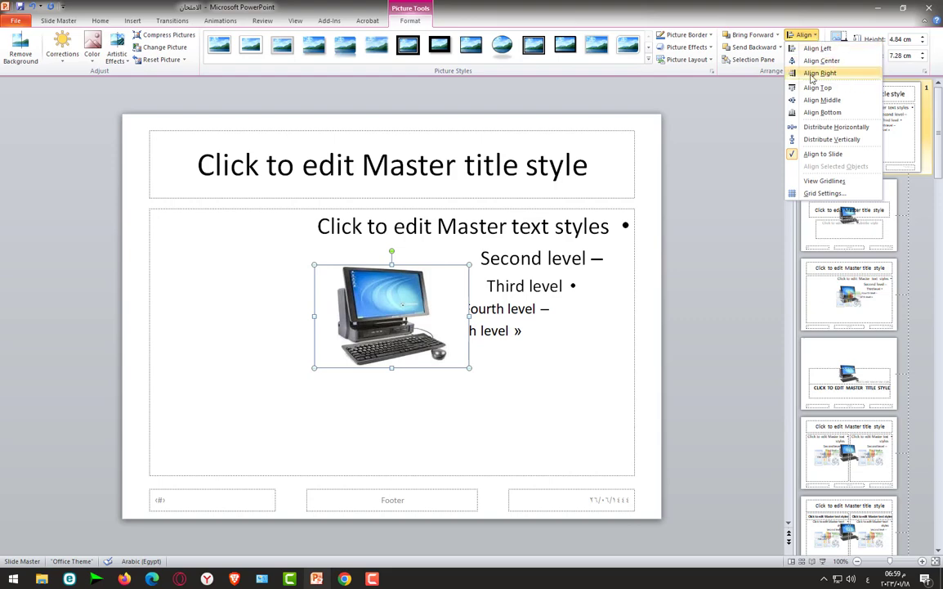
pyautogui.click(819, 73)
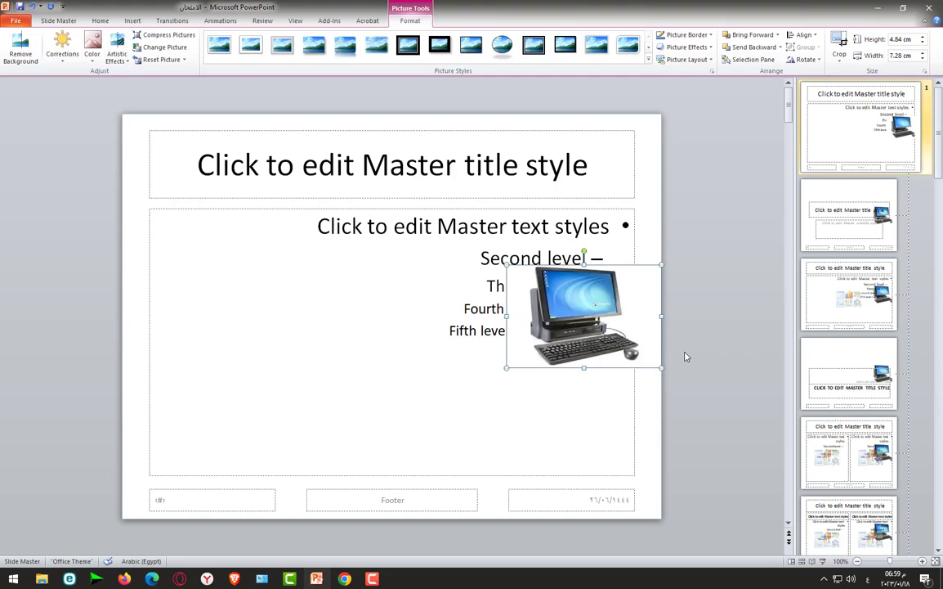
pyautogui.click(805, 35)
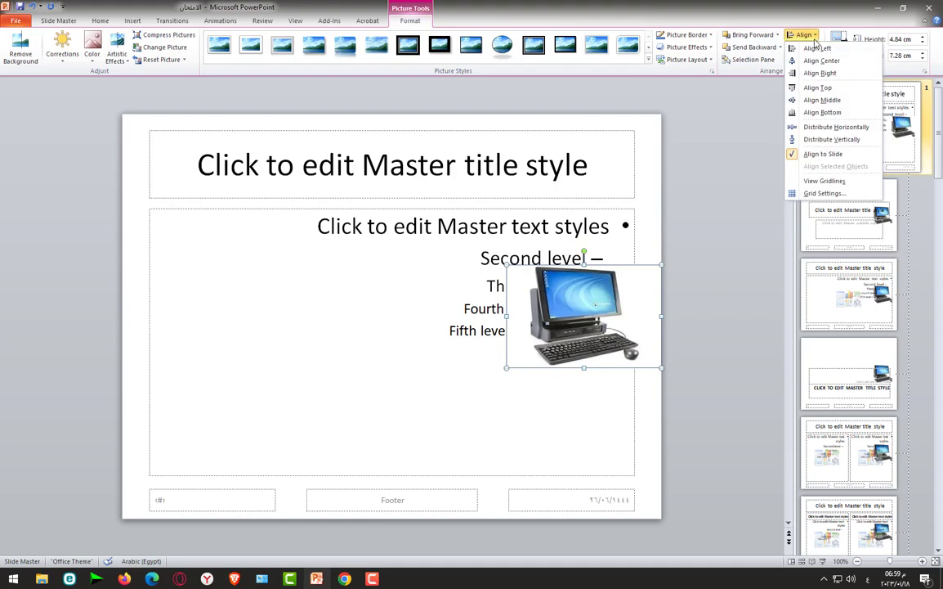
pyautogui.click(841, 91)
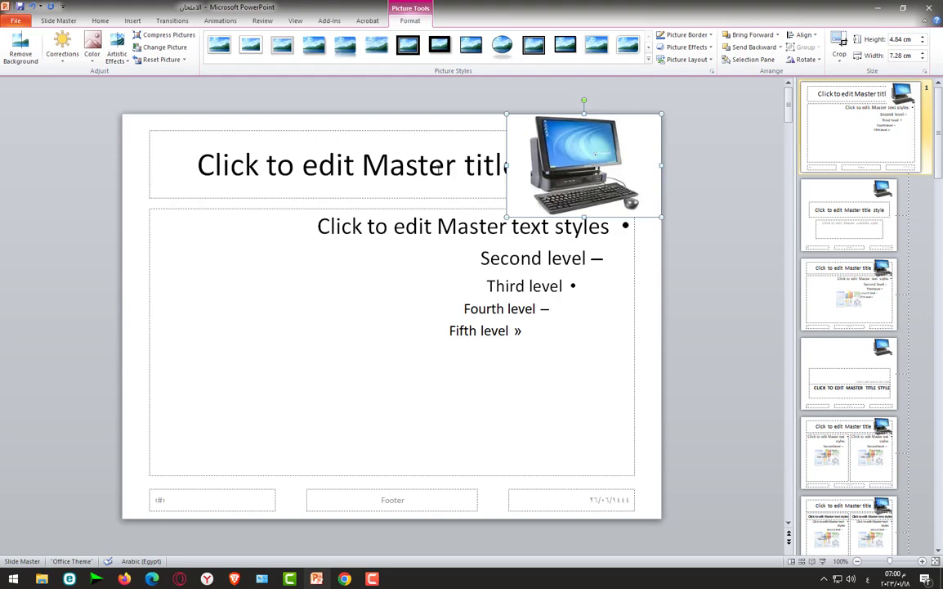
pyautogui.click(54, 22)
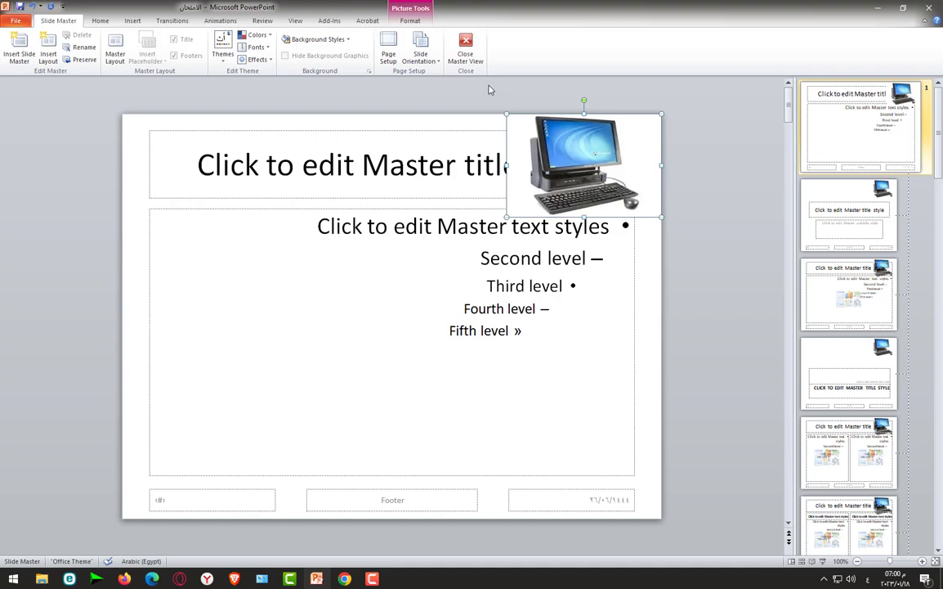
# Close Master View and scroll down to slide 9 in normal view
pyautogui.click(470, 54)
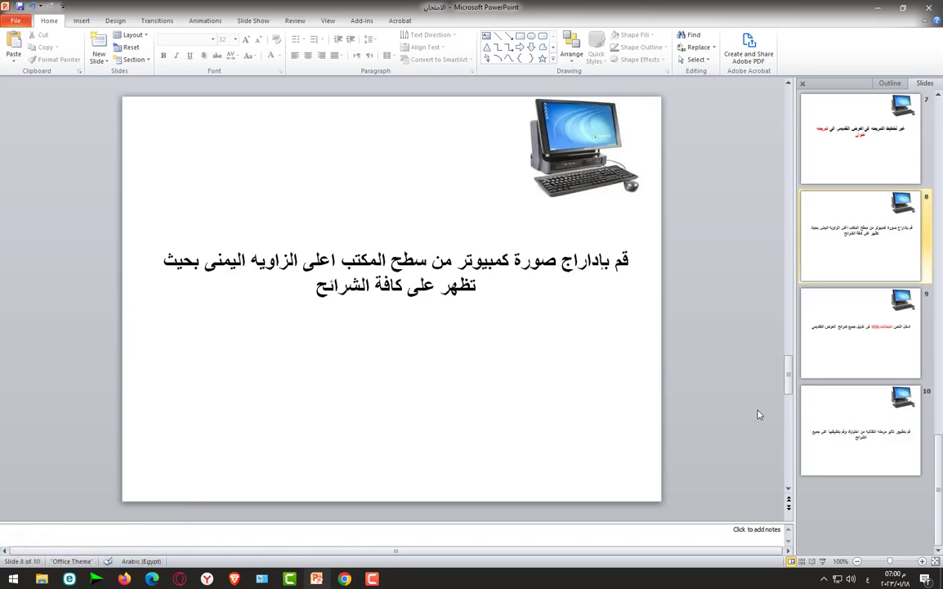
pyautogui.scroll(-1, 757, 414)
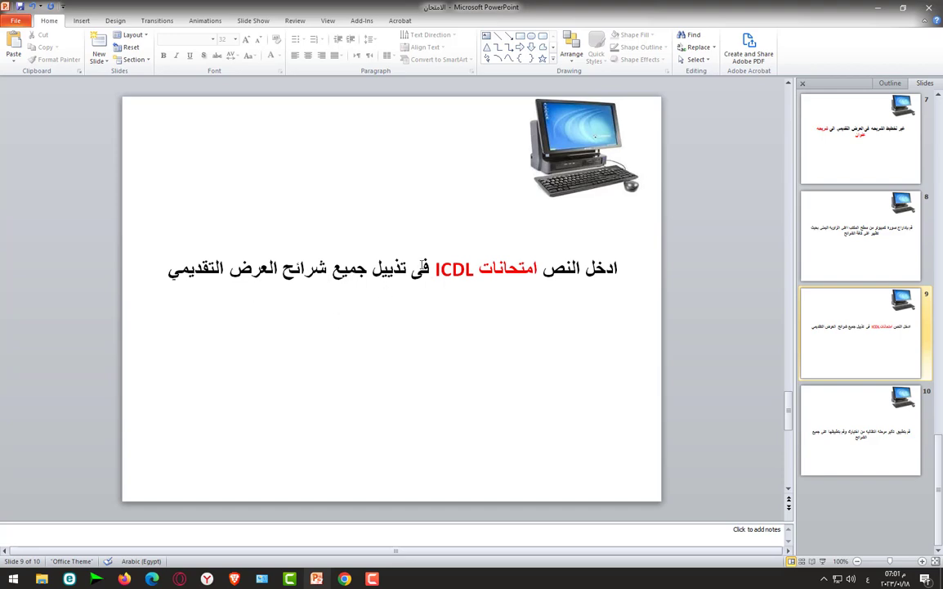
# Turn on the slide footer with text 'امتحانات icdl' and apply it to all slides
pyautogui.moveTo(435, 268); pyautogui.dragTo(538, 268)
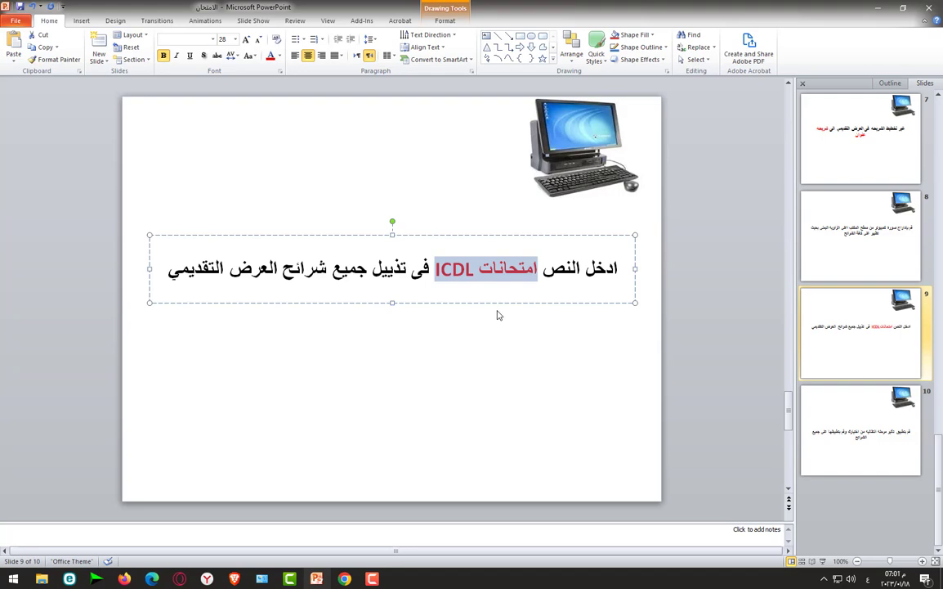
pyautogui.click(463, 320)
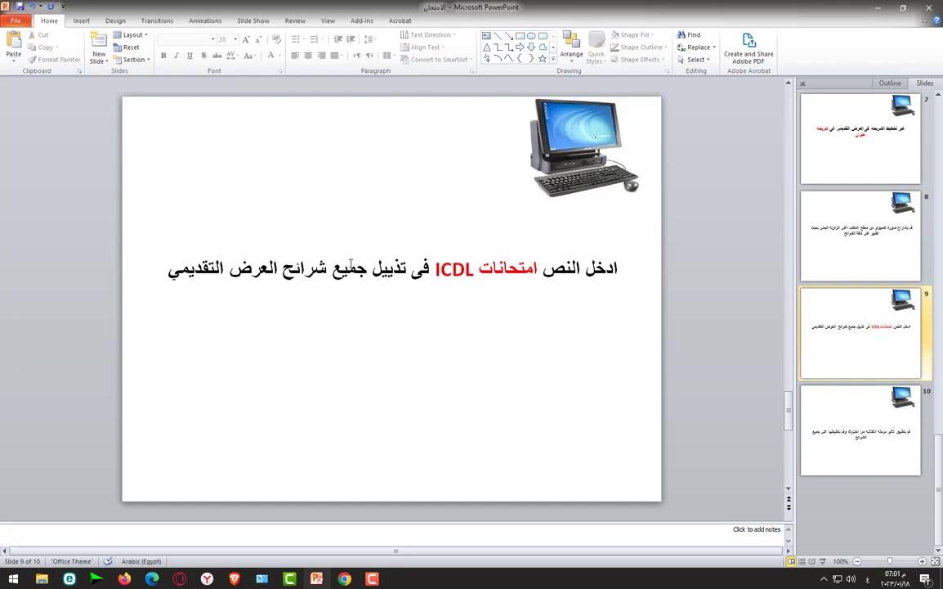
pyautogui.click(81, 22)
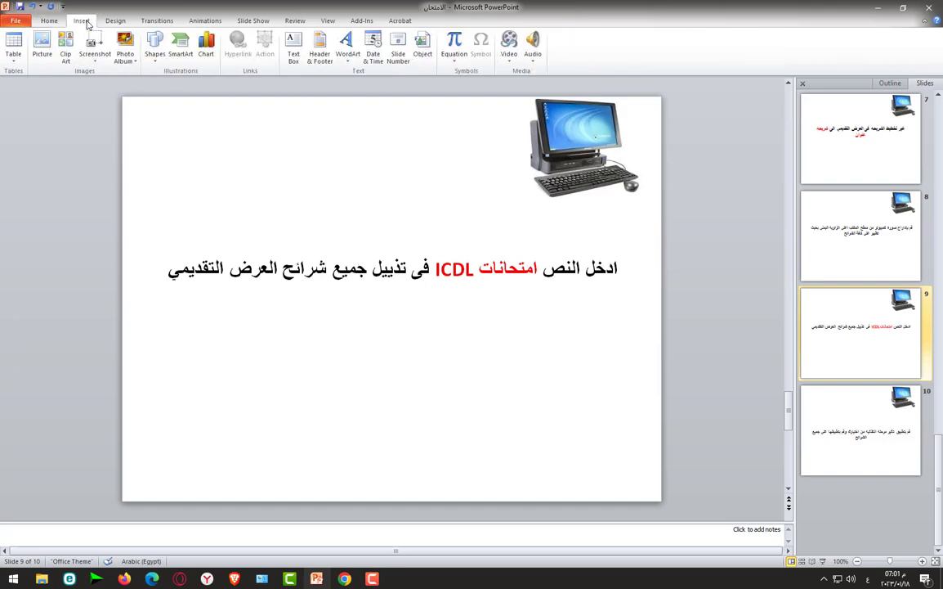
pyautogui.click(321, 65)
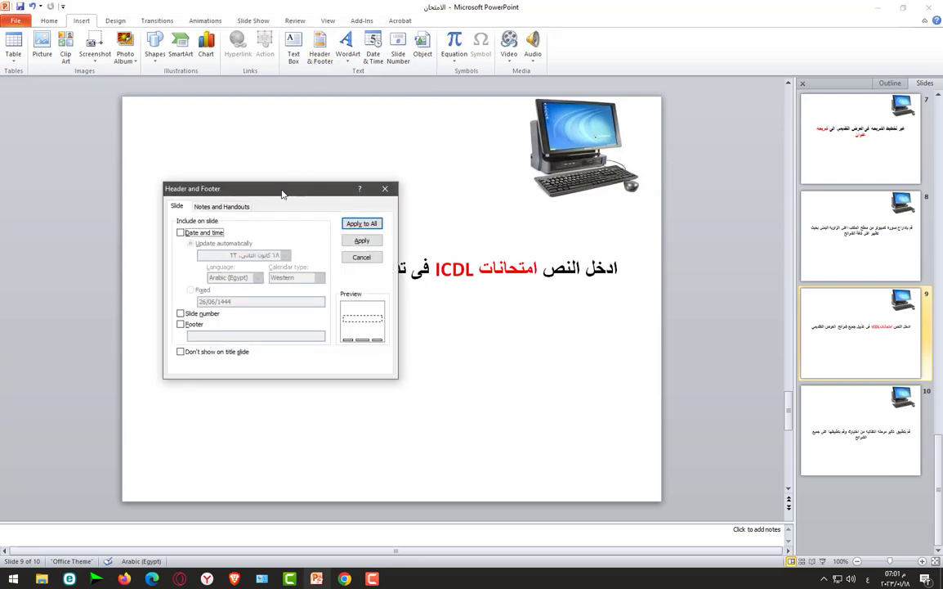
pyautogui.moveTo(286, 193)
pyautogui.mouseDown()
pyautogui.moveTo(394, 169)
pyautogui.moveTo(444, 66)
pyautogui.mouseUp()
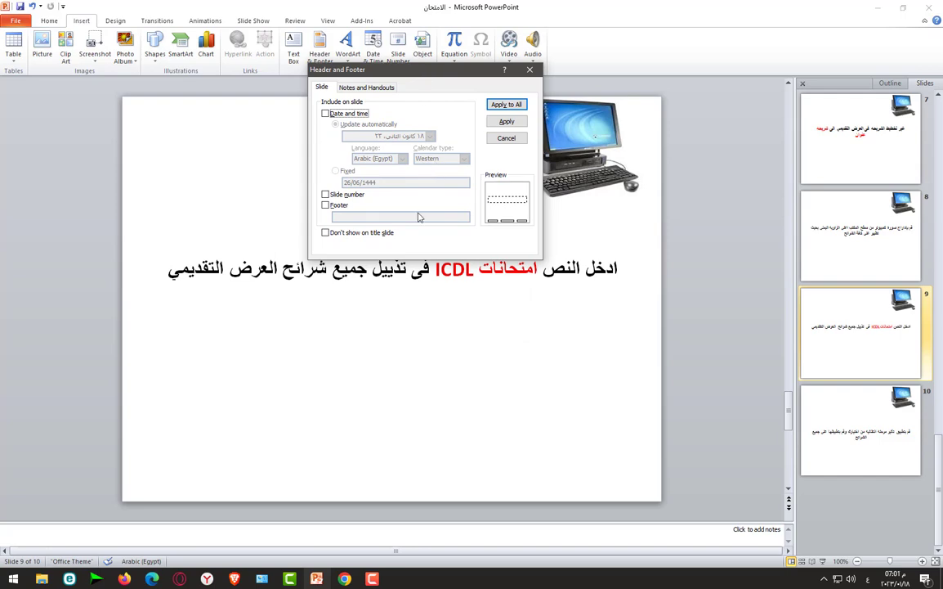
pyautogui.click(325, 206)
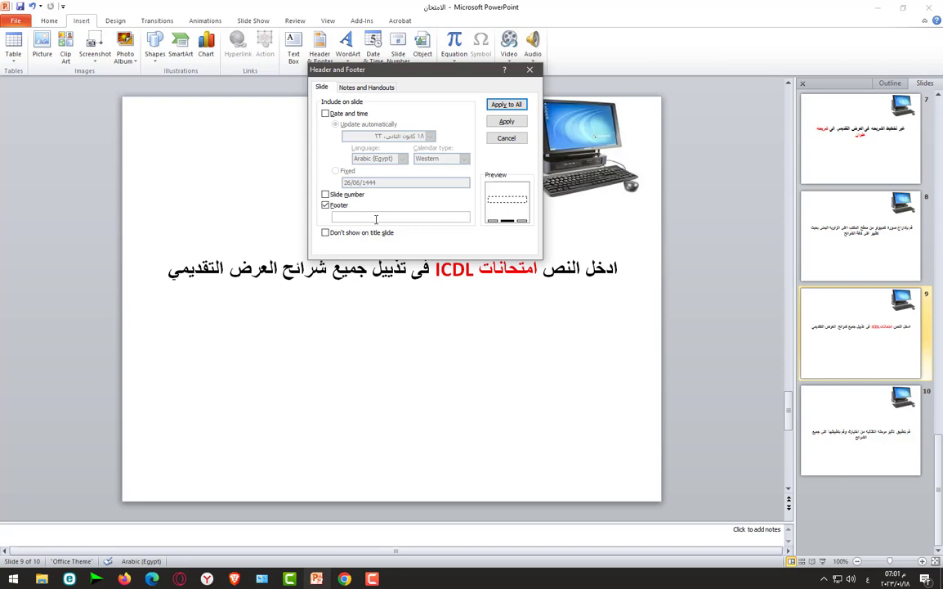
pyautogui.write('امتحانات')
pyautogui.hotkey('alt', 'shift')
pyautogui.write('dl')
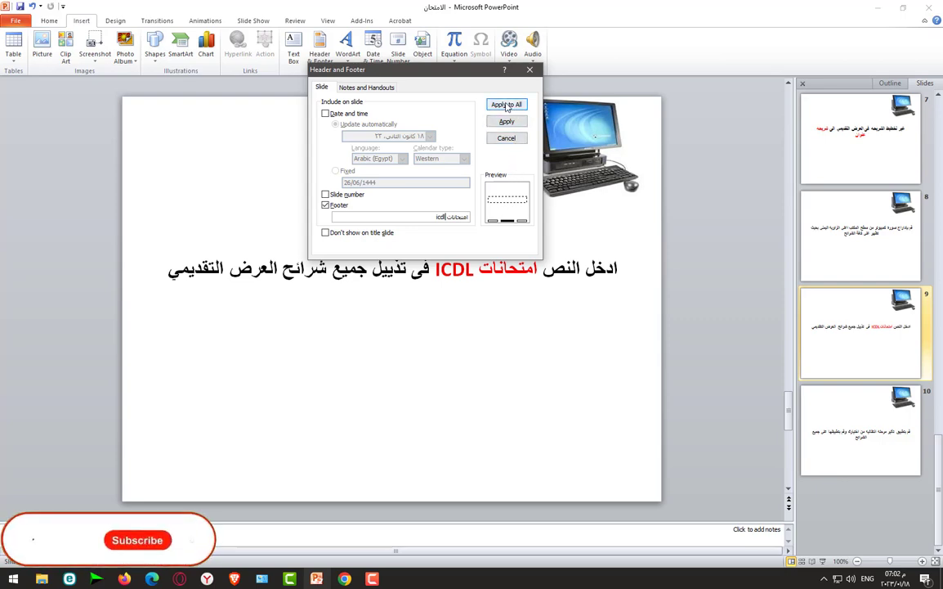
pyautogui.click(502, 106)
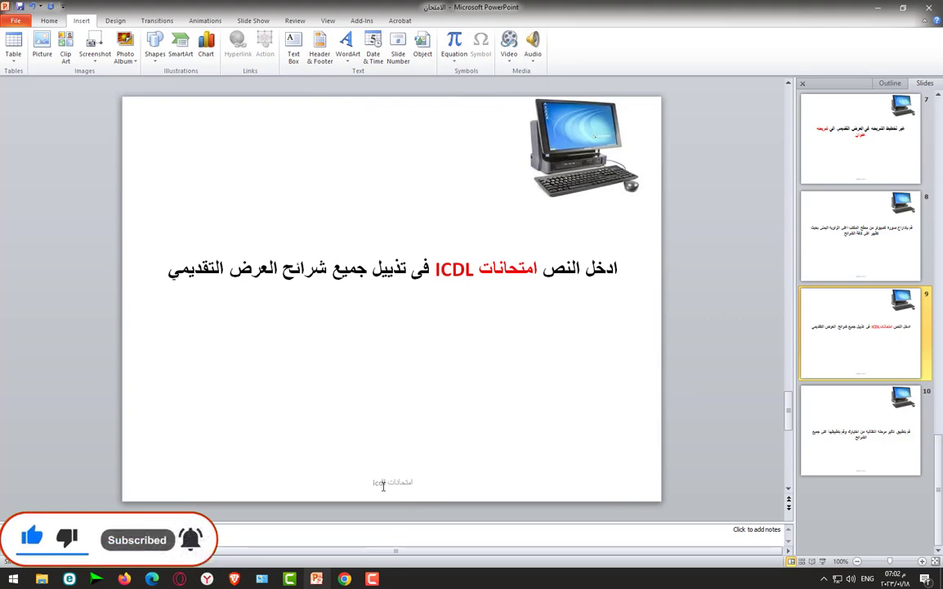
# Scroll through the slide thumbnails to reach slide 10
pyautogui.scroll(1, 382, 485)
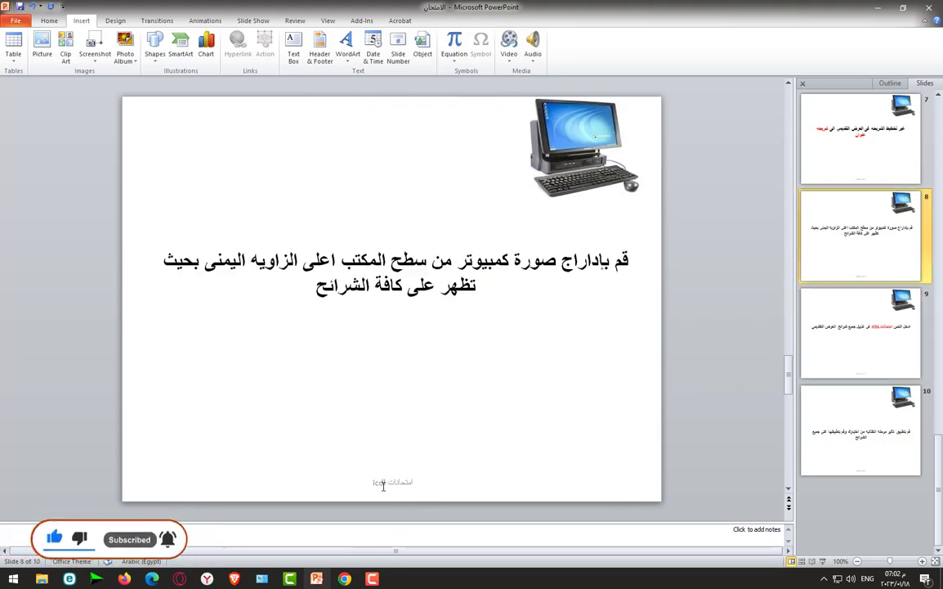
pyautogui.scroll(2, 549, 519)
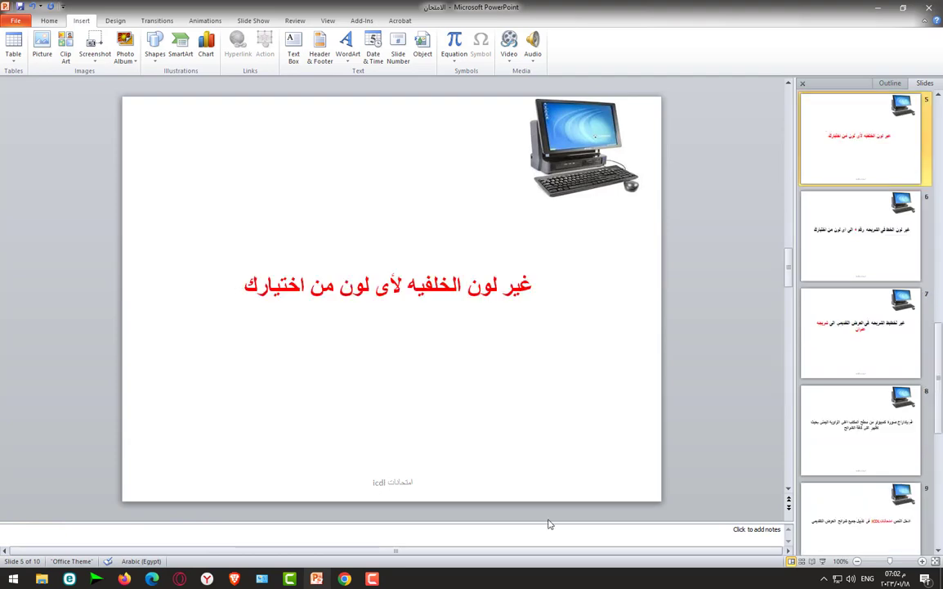
pyautogui.scroll(-1, 549, 524)
pyautogui.scroll(1, 549, 524)
pyautogui.scroll(-1, 550, 524)
pyautogui.scroll(-3, 550, 524)
pyautogui.scroll(-1, 549, 524)
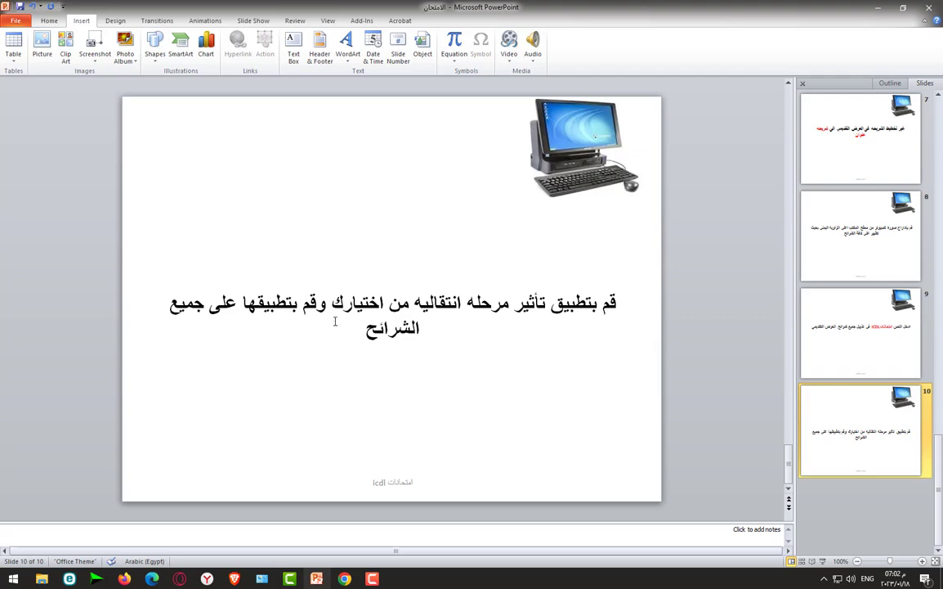
# Preview Flash, Shape, Wipe and Random Bars, then apply Reveal (03.40) to all slides
pyautogui.click(160, 25)
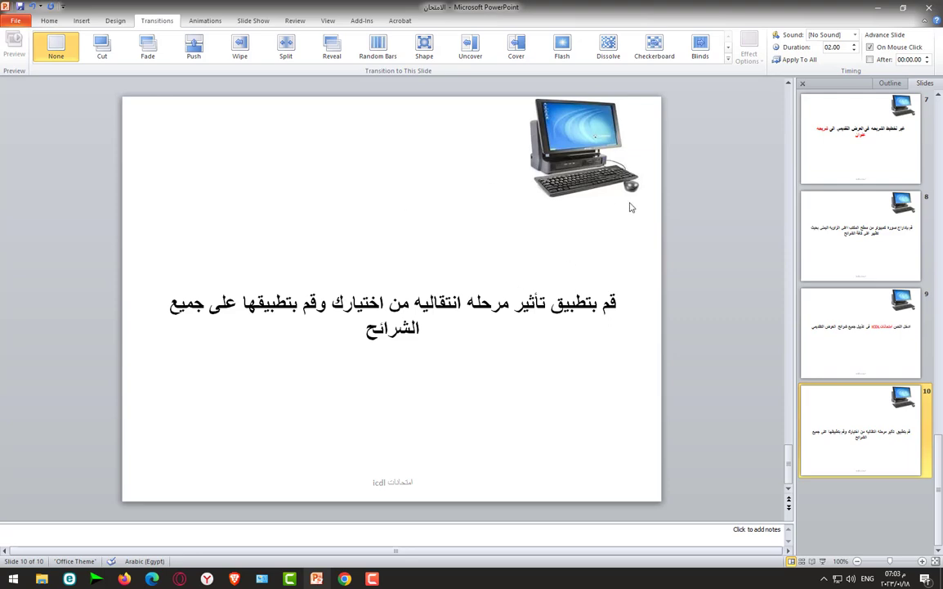
pyautogui.click(563, 50)
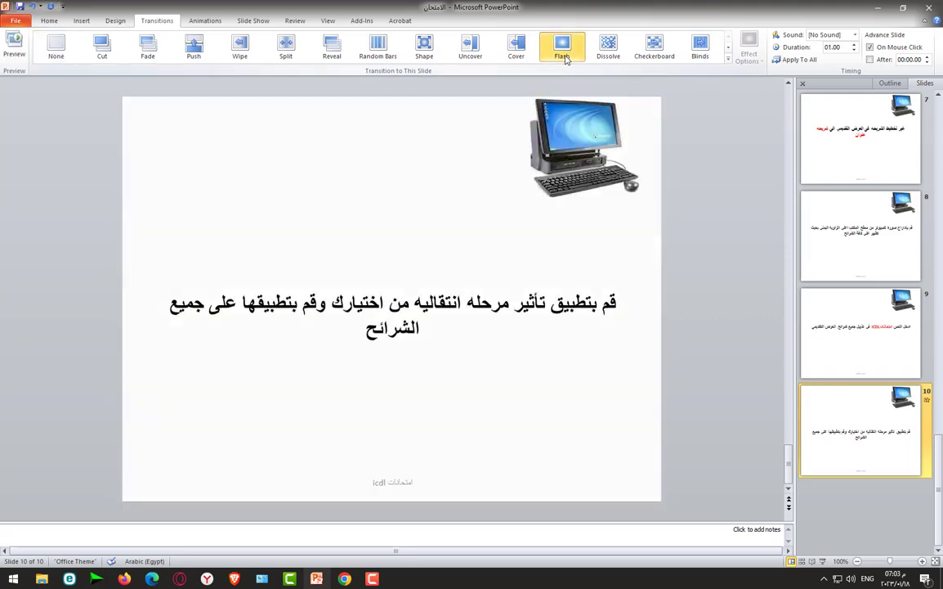
pyautogui.click(424, 47)
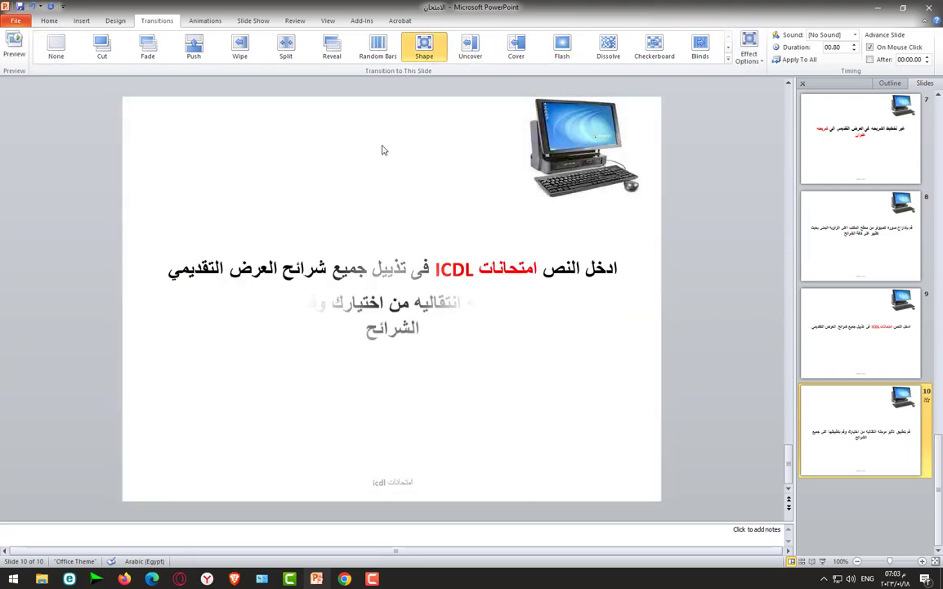
pyautogui.click(327, 59)
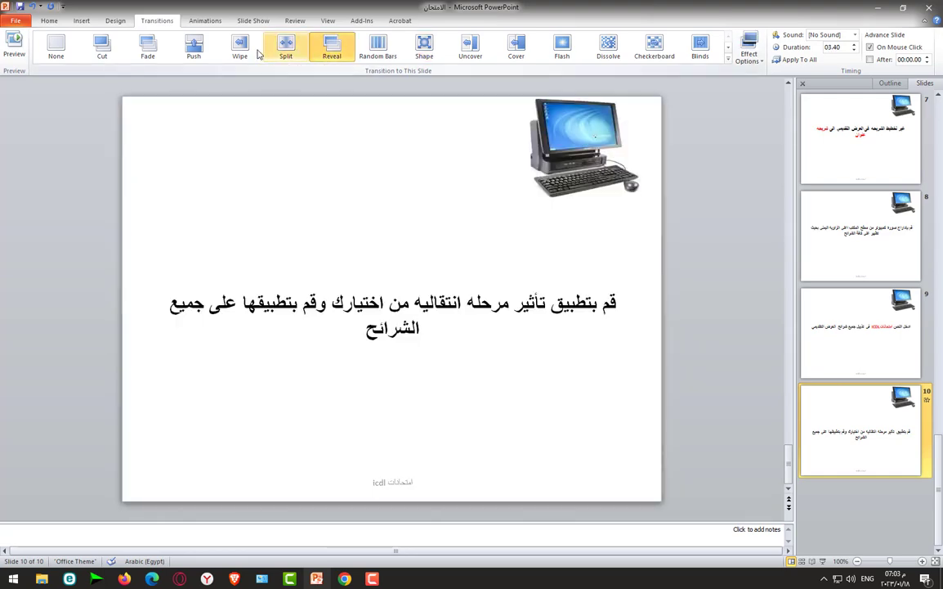
pyautogui.click(240, 48)
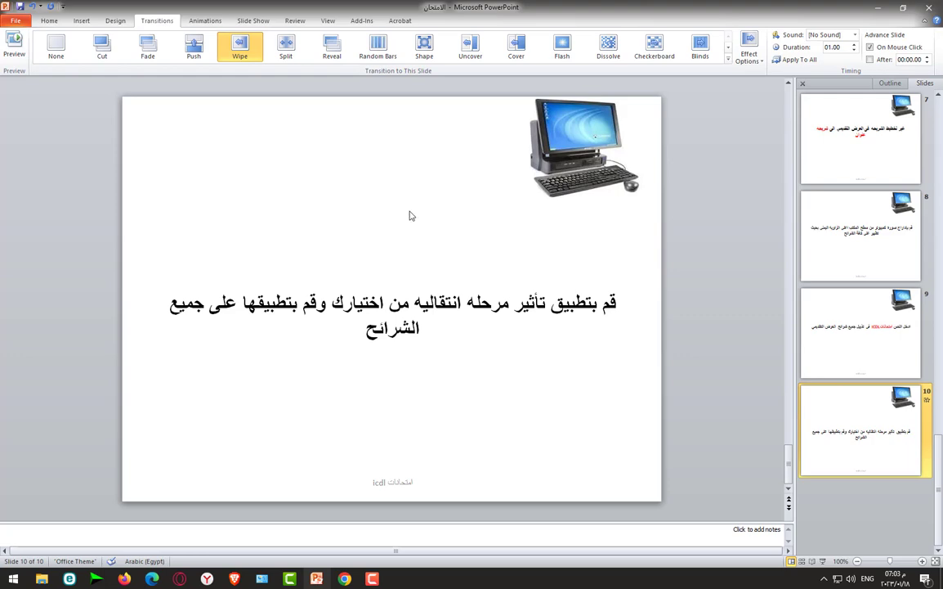
pyautogui.click(381, 44)
pyautogui.click(331, 54)
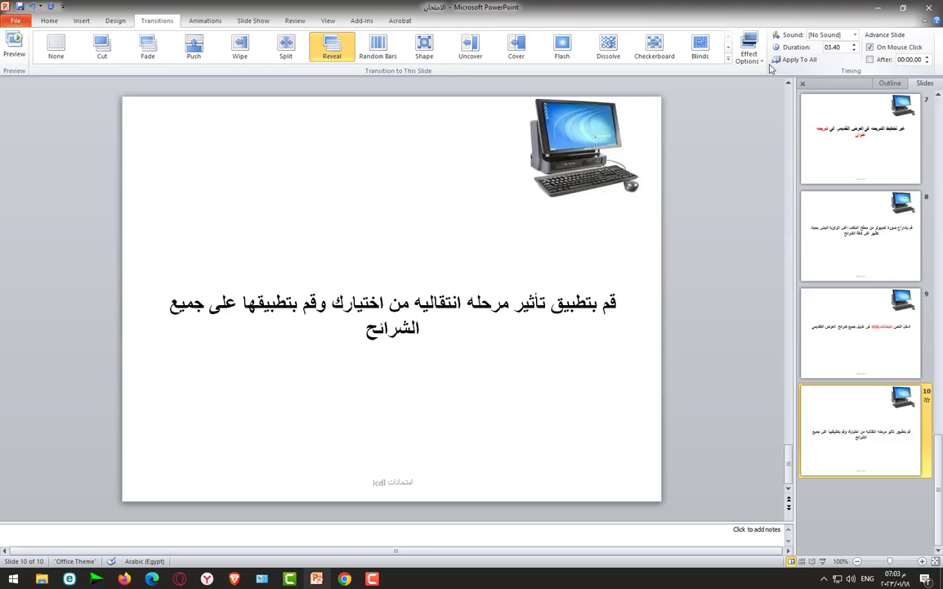
pyautogui.click(791, 62)
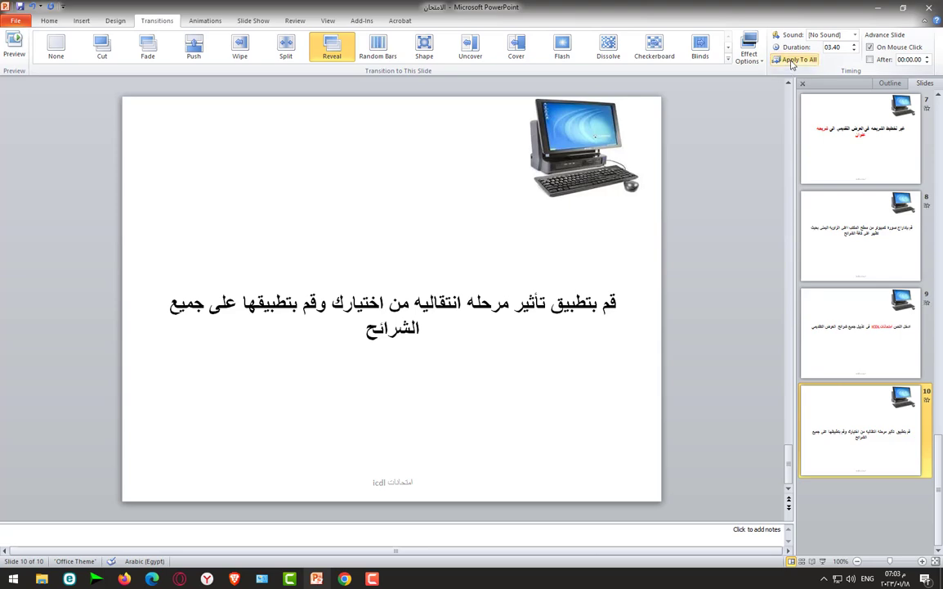
# Start the slide show from slide 1 with F5
pyautogui.scroll(5, 899, 245)
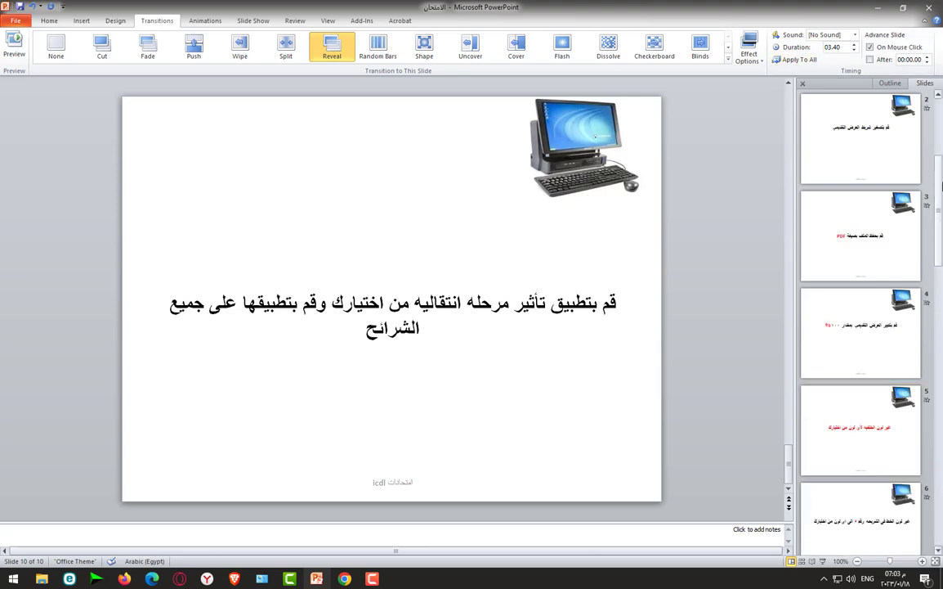
pyautogui.scroll(5, 893, 163)
pyautogui.click(894, 131)
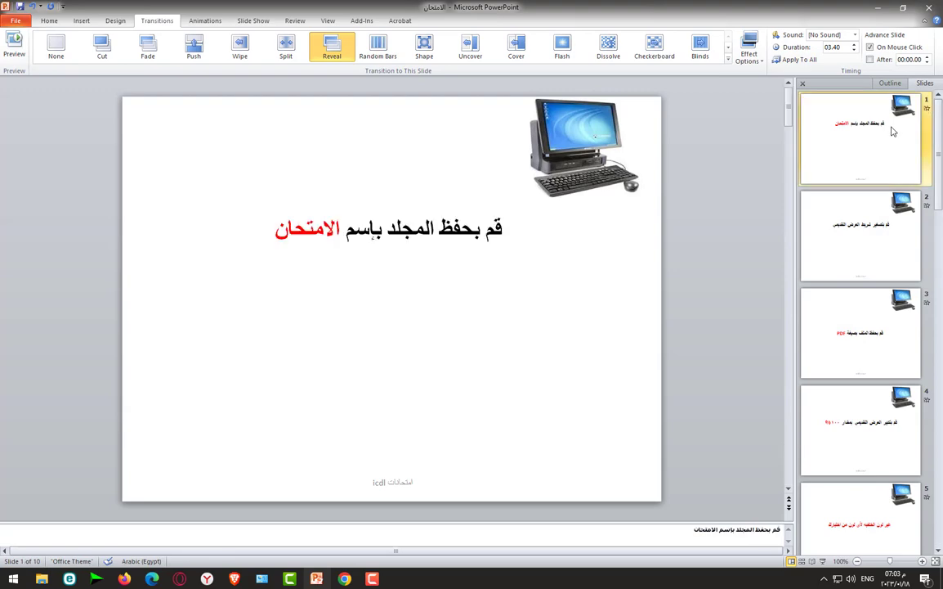
pyautogui.press('F5')
# Advance through five slides to check the transition, then end the show
pyautogui.click(883, 352)
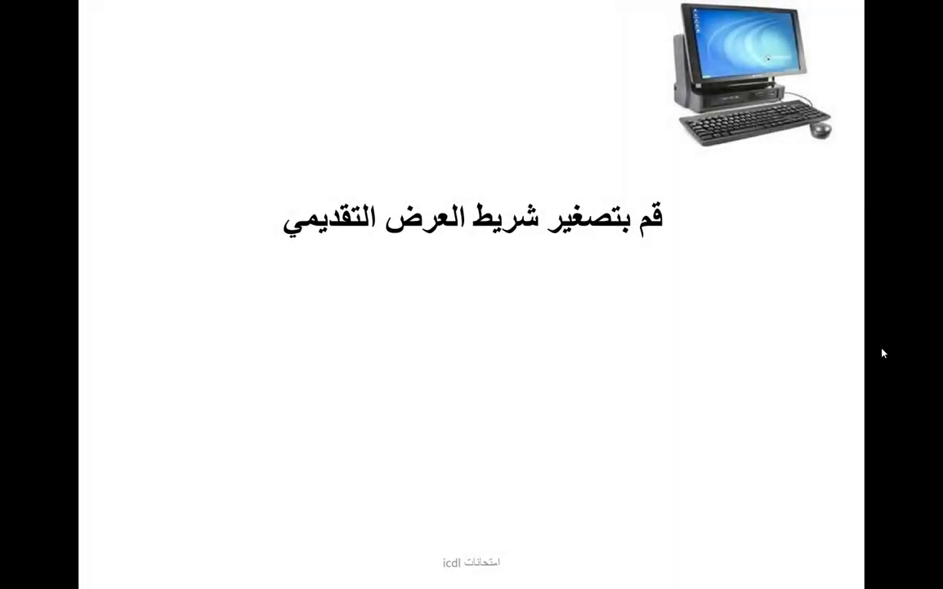
pyautogui.click(883, 352)
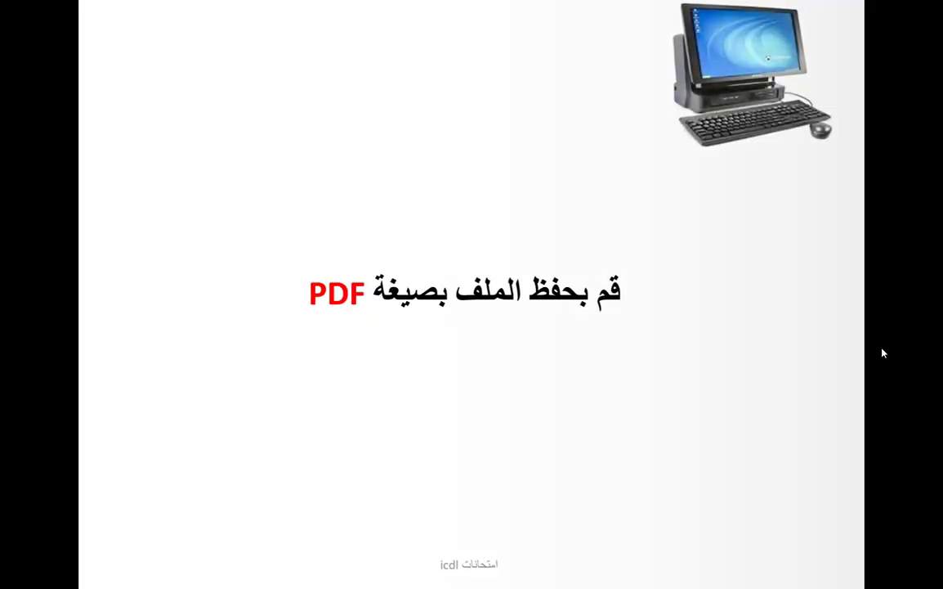
pyautogui.click(883, 353)
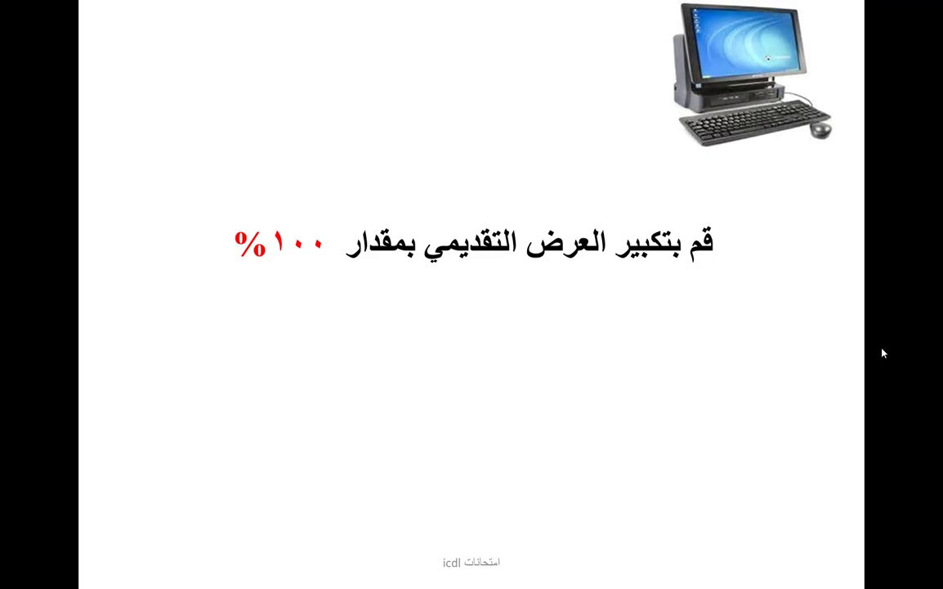
pyautogui.click(882, 352)
pyautogui.click(883, 352)
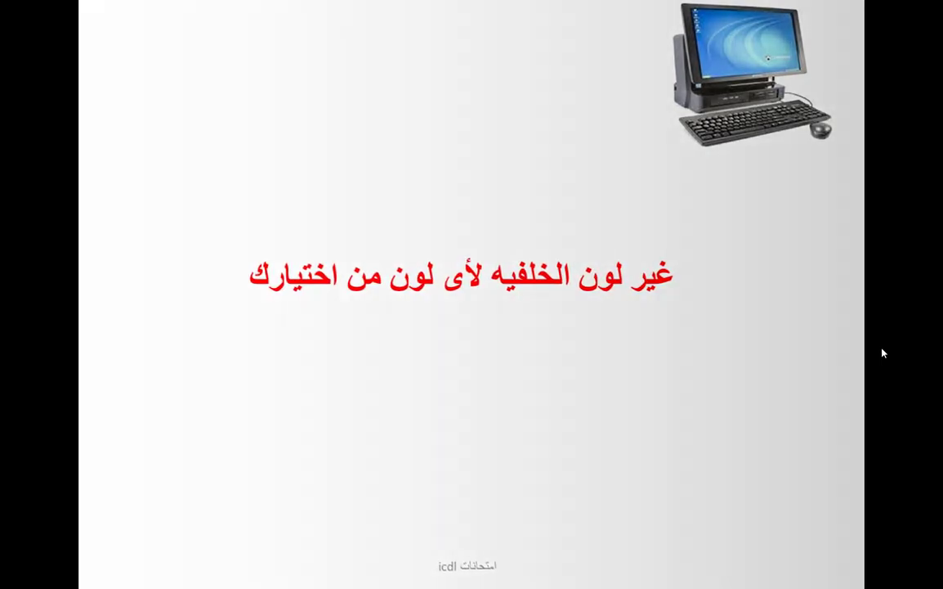
pyautogui.press('Escape')
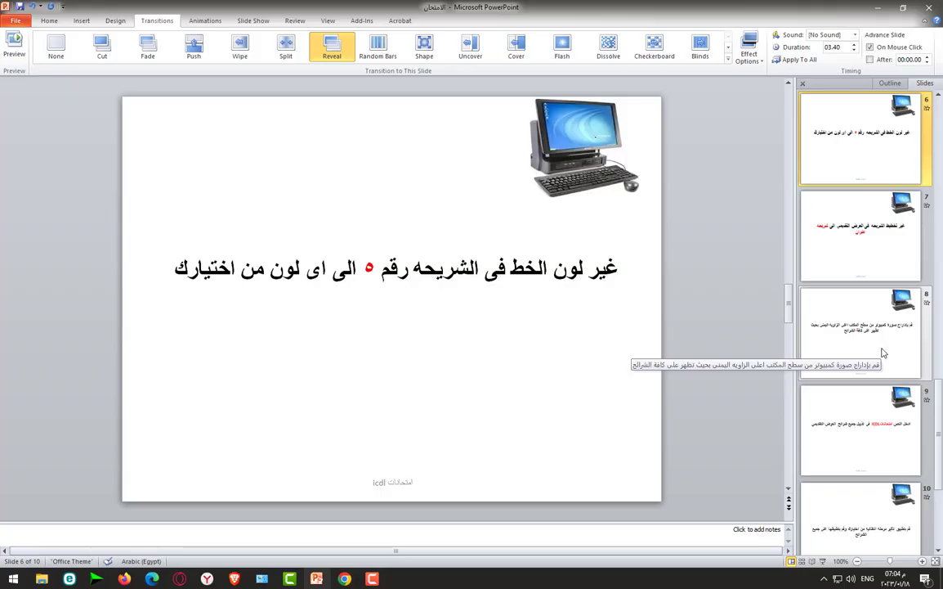